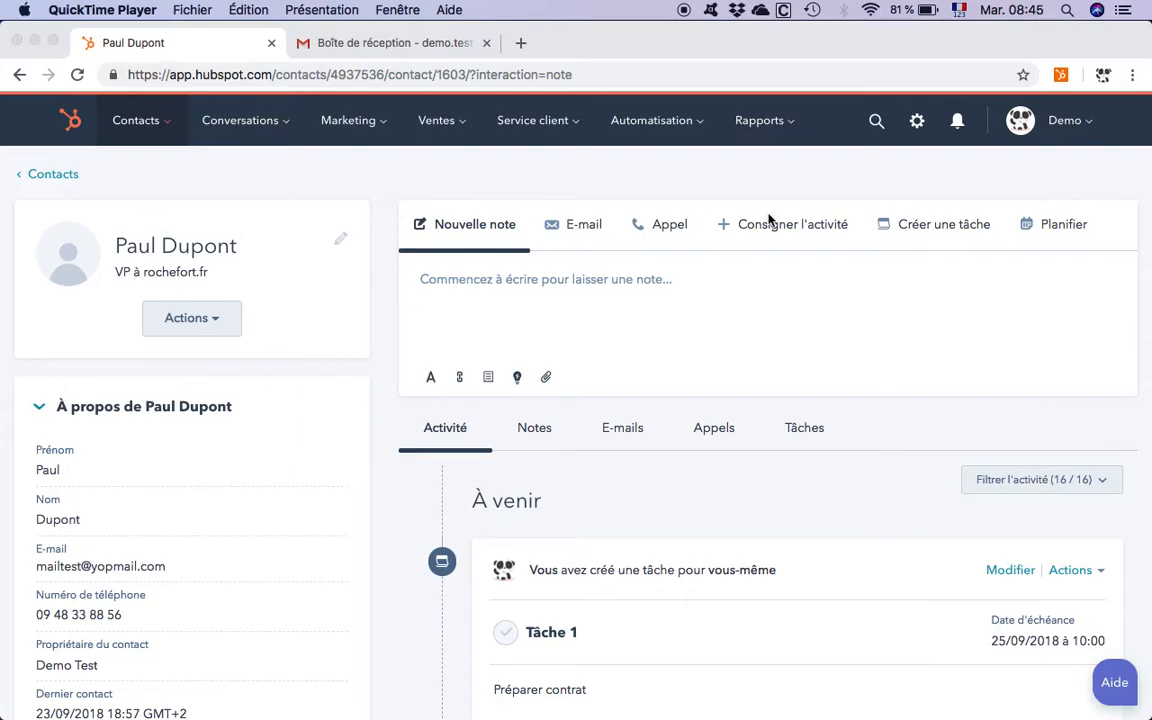
Step: Start a new task on the contact record and title it "Tache 2"
{"action": "left_click", "coordinate": [941, 226]}
{"action": "left_click", "coordinate": [949, 244]}
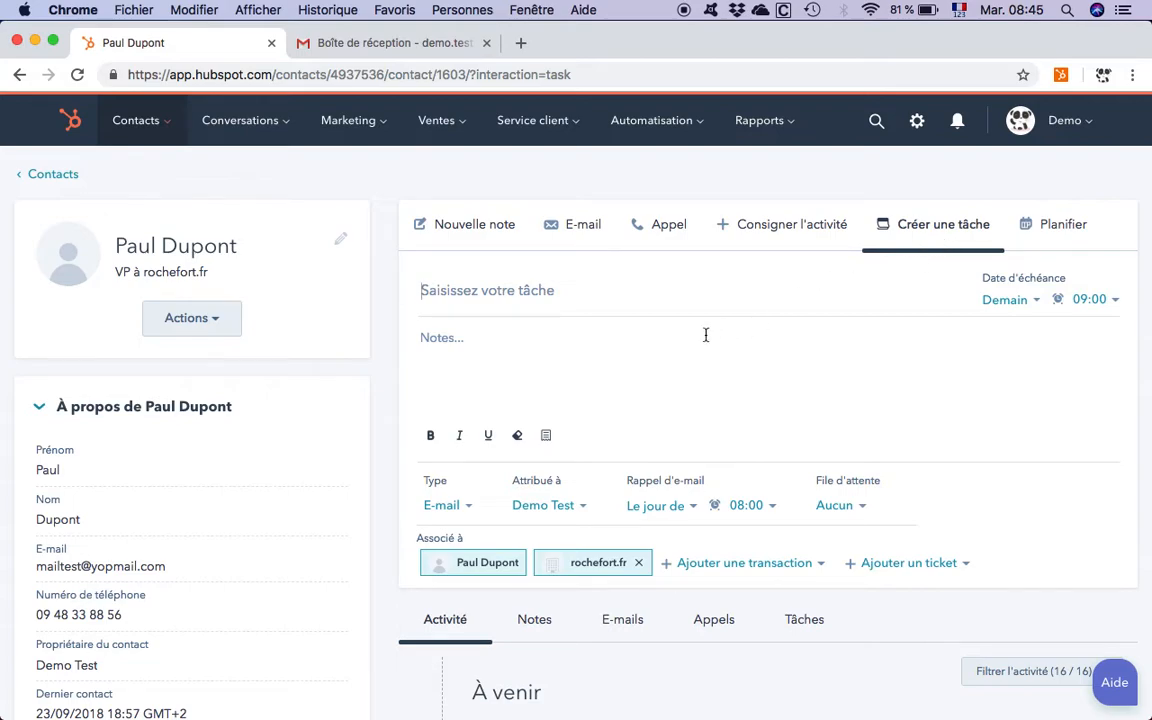
{"action": "type", "text": "Tache 2"}
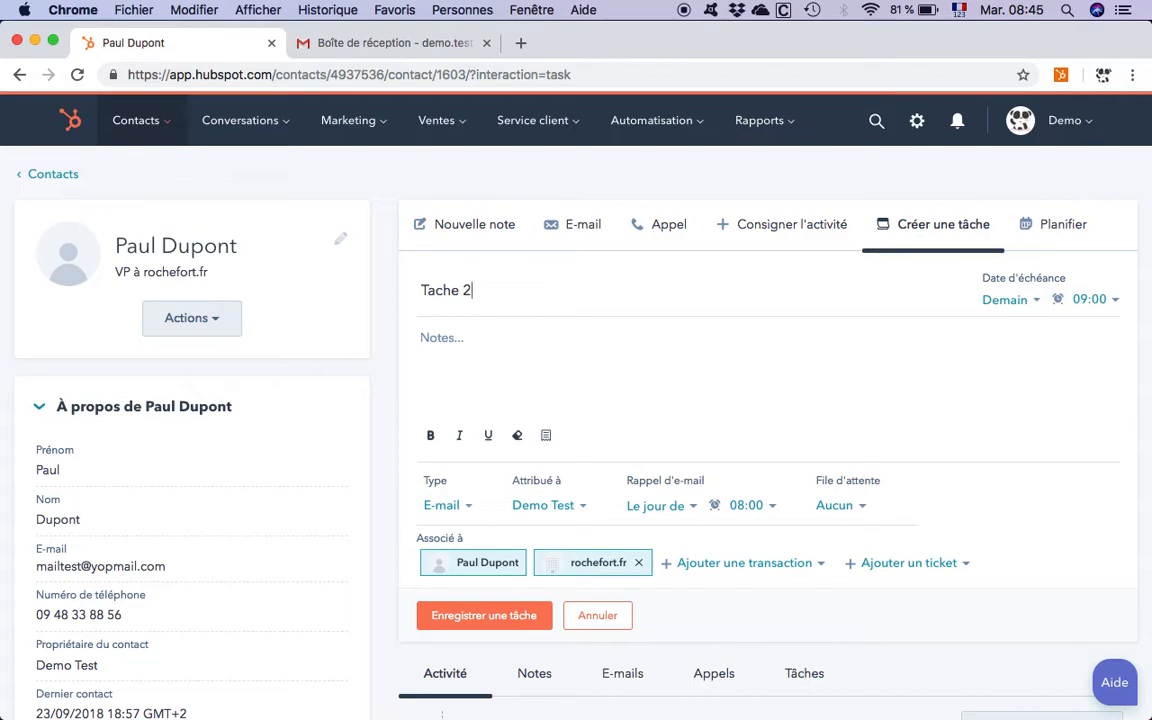
Step: Set the task's due date to "Dans 2 jours ouvrables (jeudi)" at 09:15
{"action": "left_click", "coordinate": [1008, 300]}
{"action": "left_click", "coordinate": [950, 423]}
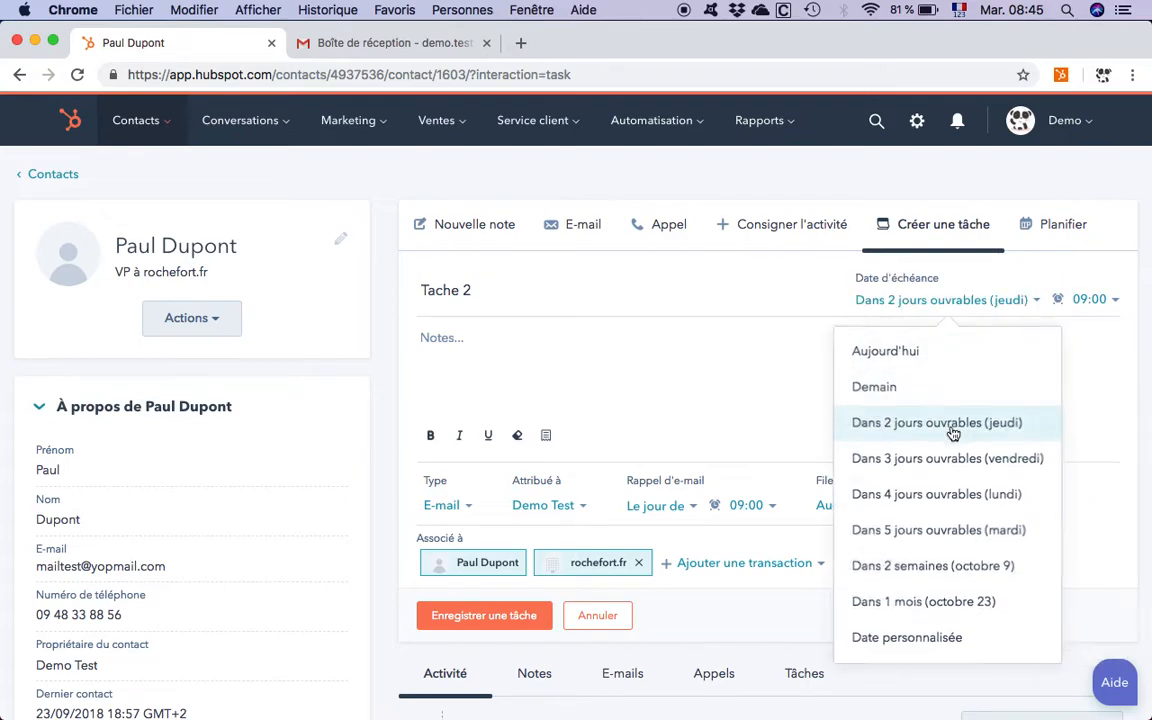
{"action": "left_click", "coordinate": [1102, 302]}
{"action": "scroll", "coordinate": [1000, 522], "scroll_direction": "down", "scroll_amount": 2}
{"action": "left_click", "coordinate": [995, 524]}
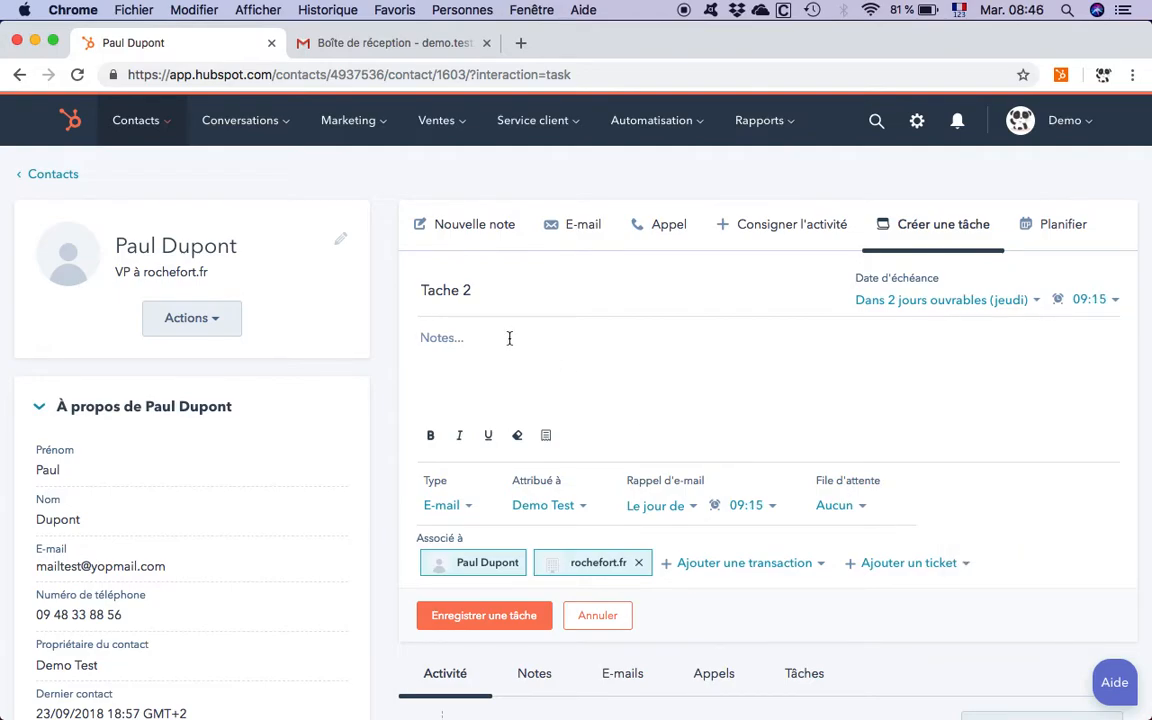
Step: Choose E-mail as the task type and check the assignee choices without changing them
{"action": "scroll", "coordinate": [435, 398], "scroll_direction": "down", "scroll_amount": 3}
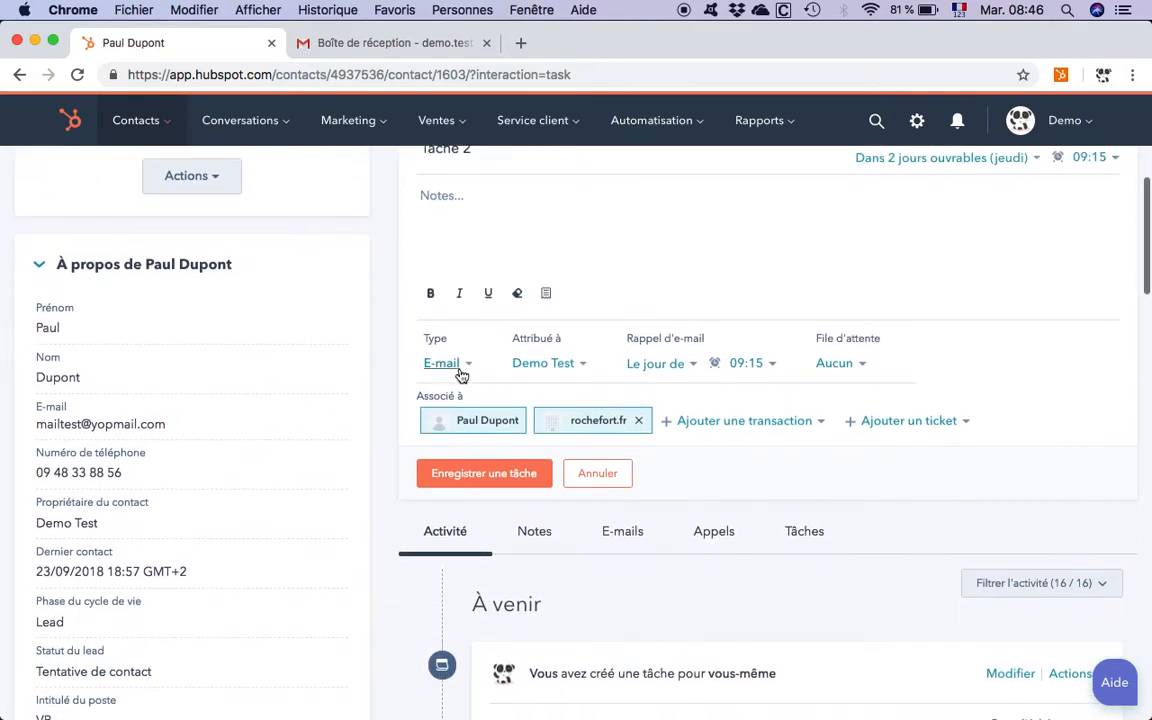
{"action": "left_click", "coordinate": [445, 364]}
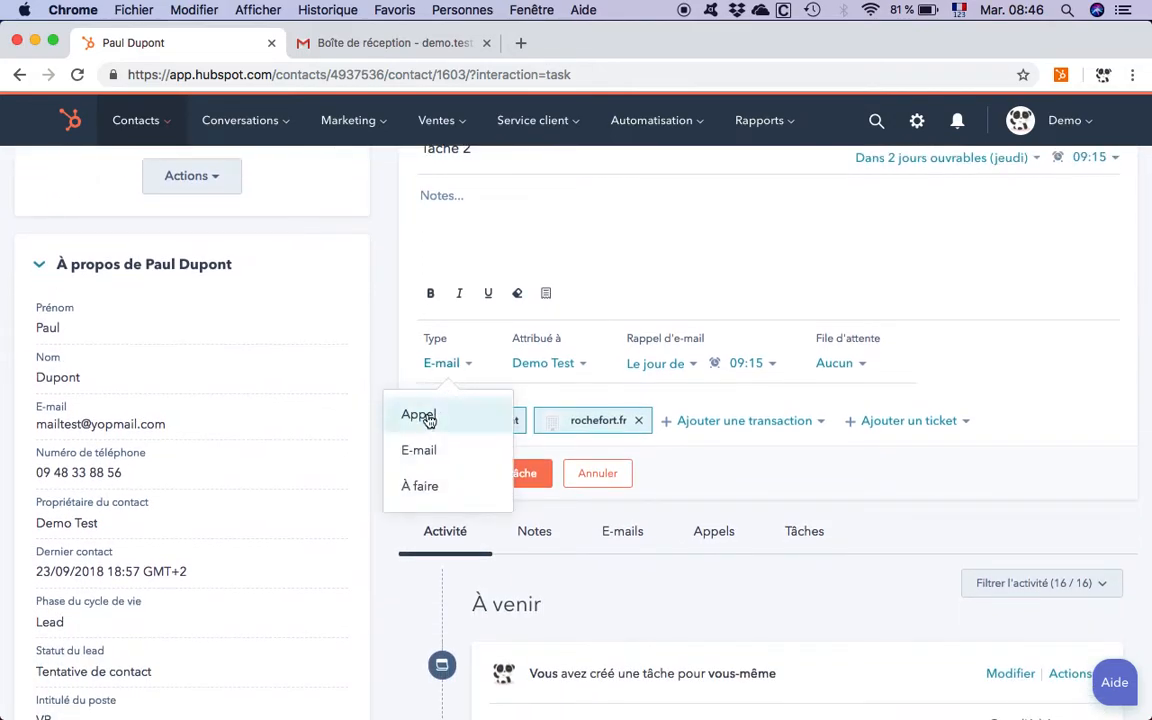
{"action": "left_click", "coordinate": [419, 448]}
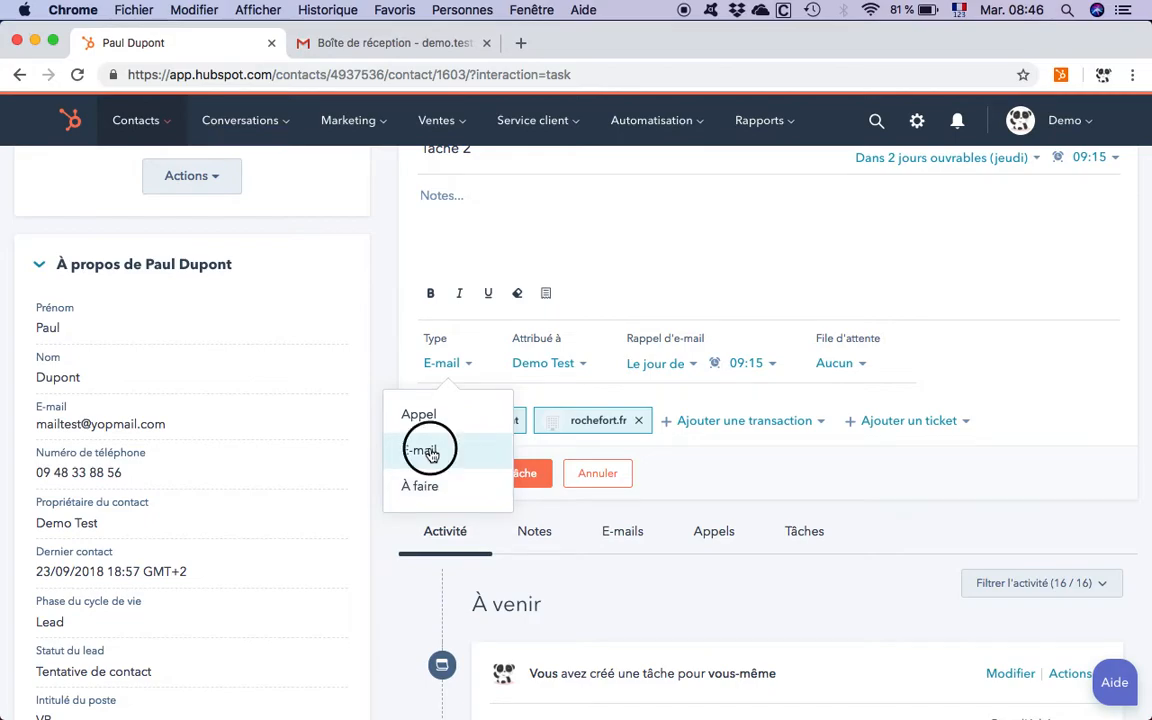
{"action": "left_click", "coordinate": [543, 368]}
{"action": "left_click", "coordinate": [543, 370]}
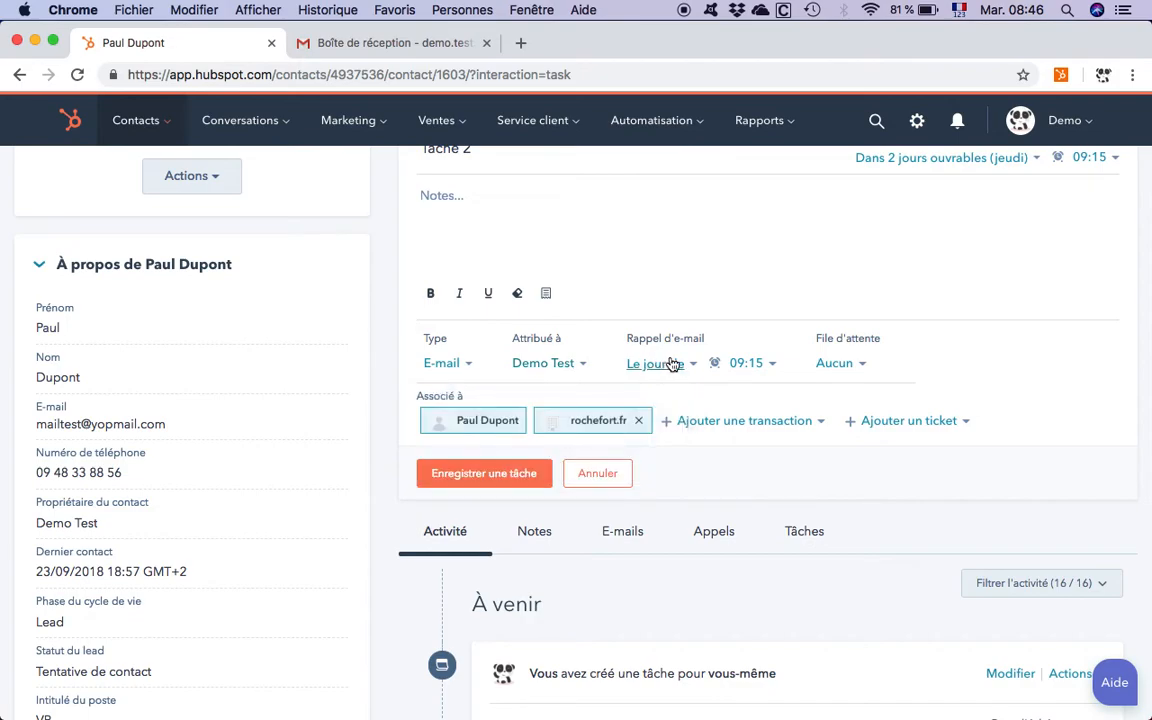
{"action": "scroll", "coordinate": [690, 340], "scroll_direction": "up", "scroll_amount": 2}
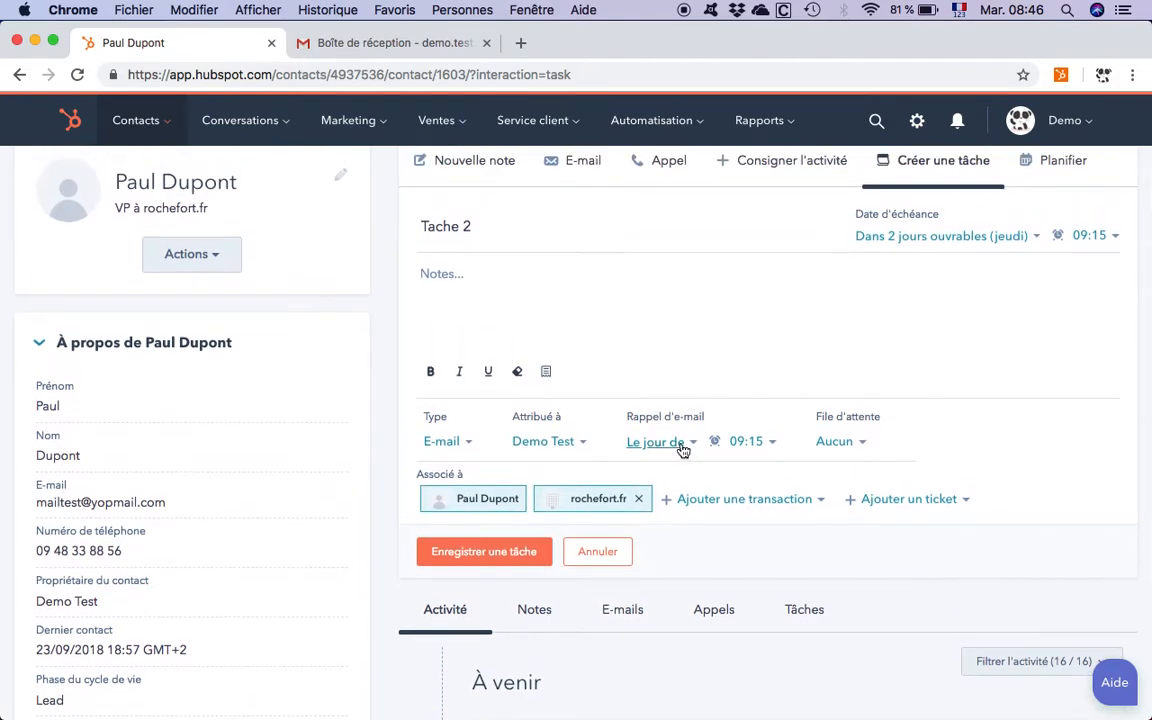
Step: Set the task's e-mail reminder time to 08:15 and save the task
{"action": "left_click", "coordinate": [743, 450]}
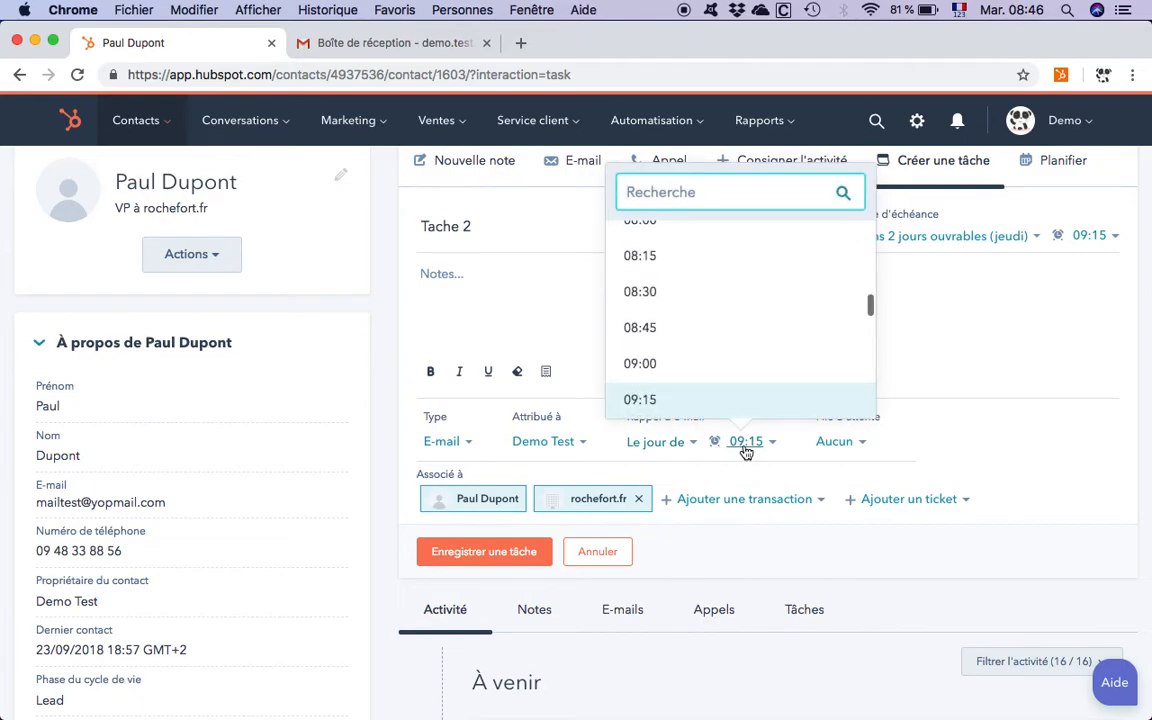
{"action": "left_click", "coordinate": [689, 258]}
{"action": "scroll", "coordinate": [764, 430], "scroll_direction": "down", "scroll_amount": 1}
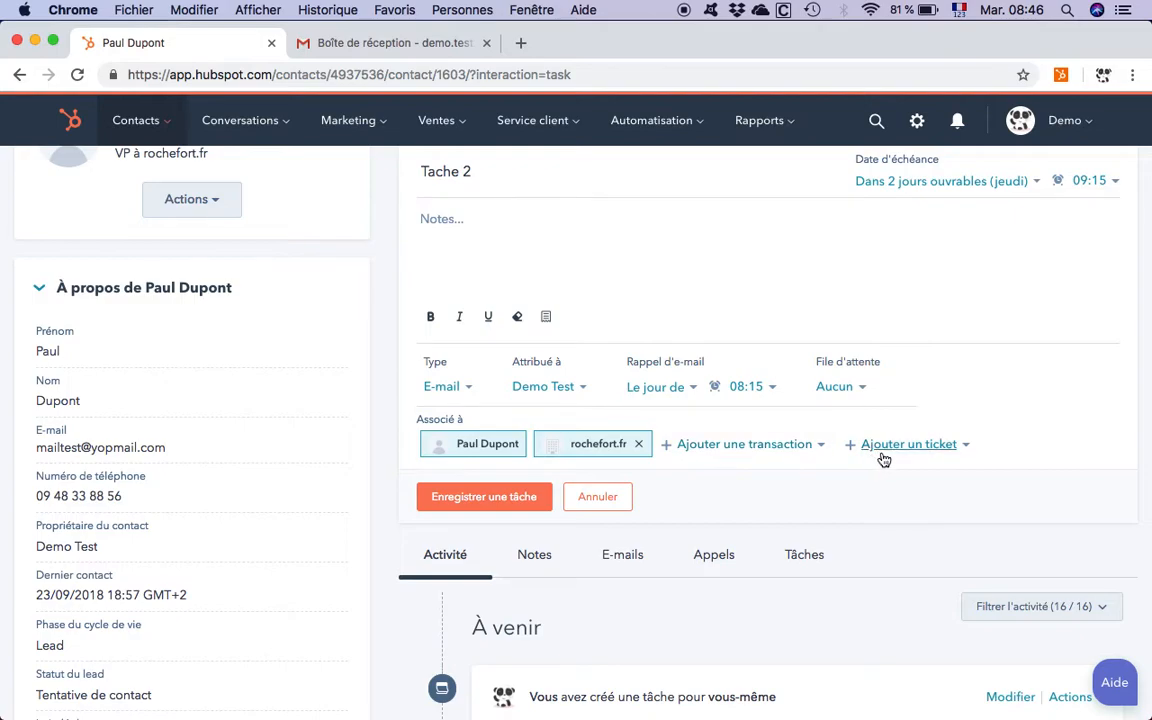
{"action": "left_click", "coordinate": [490, 498]}
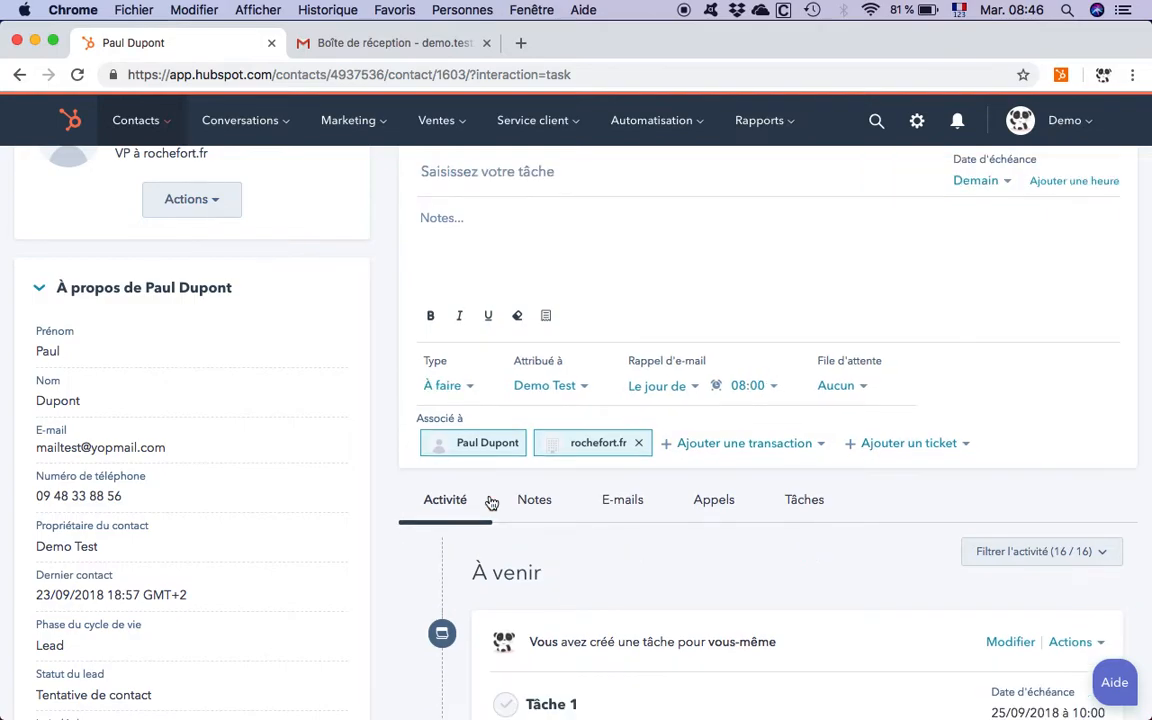
Step: Open the Tâches page of the sales area
{"action": "scroll", "coordinate": [484, 441], "scroll_direction": "up", "scroll_amount": 3}
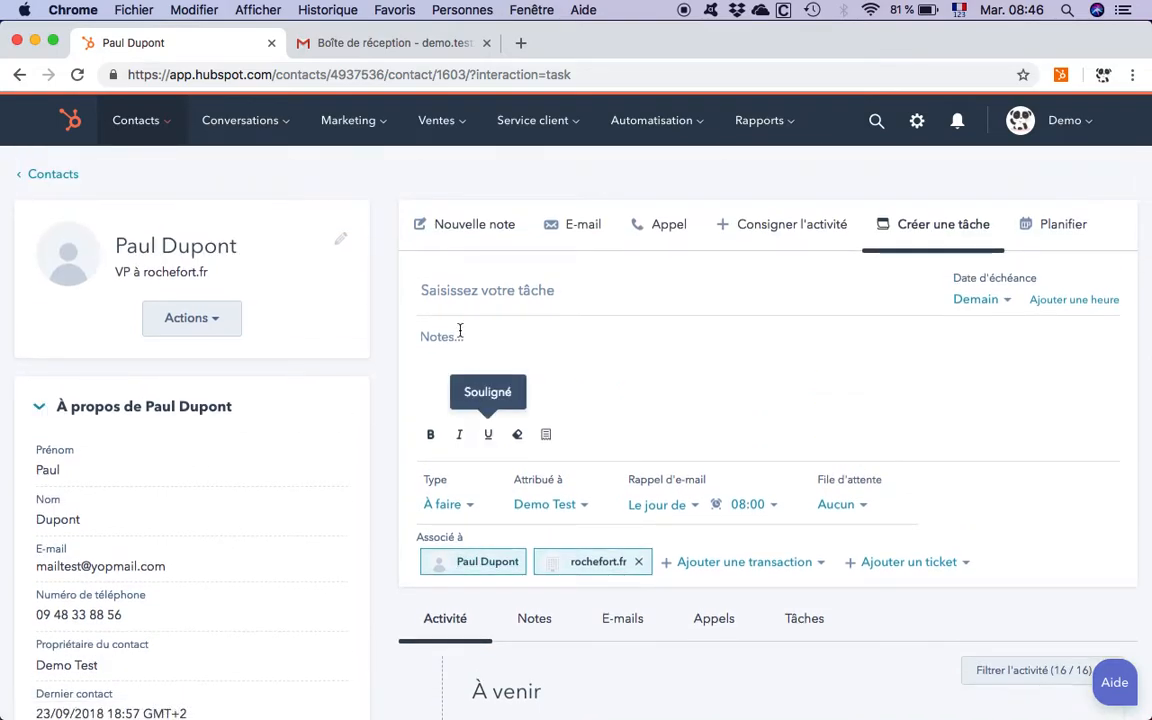
{"action": "mouse_move", "coordinate": [434, 120]}
{"action": "left_click", "coordinate": [437, 211]}
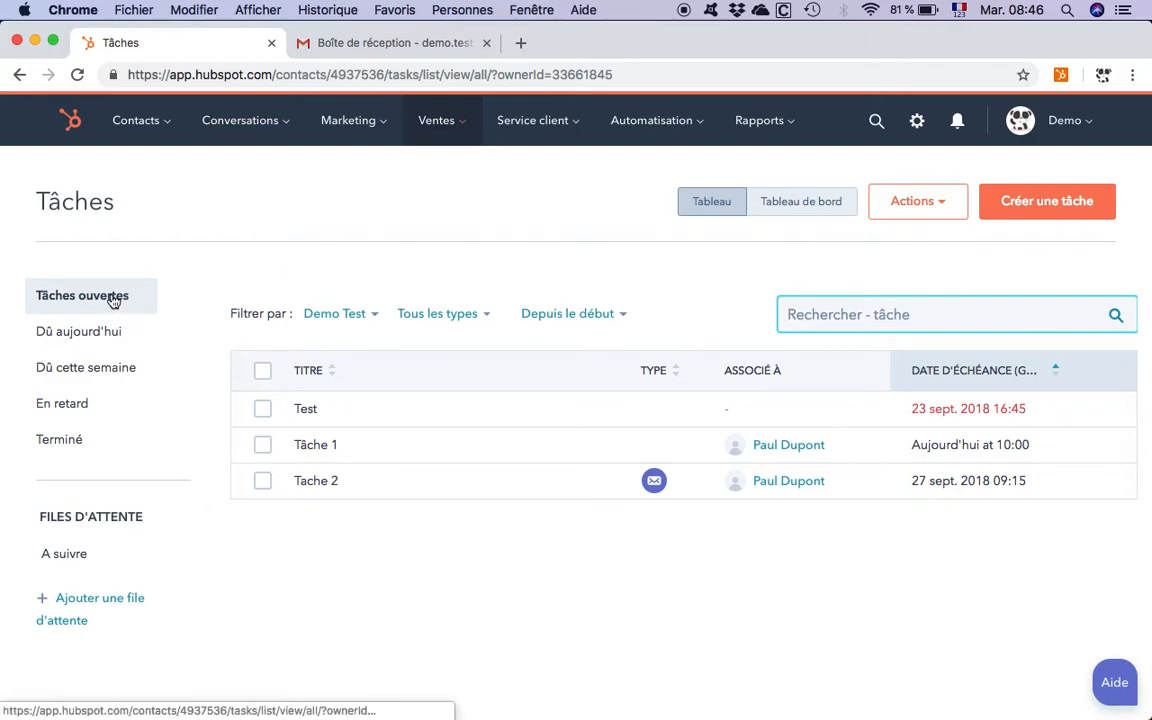
Step: Review the tasks due today, overdue and completed, and return to the open tasks
{"action": "left_click", "coordinate": [119, 339]}
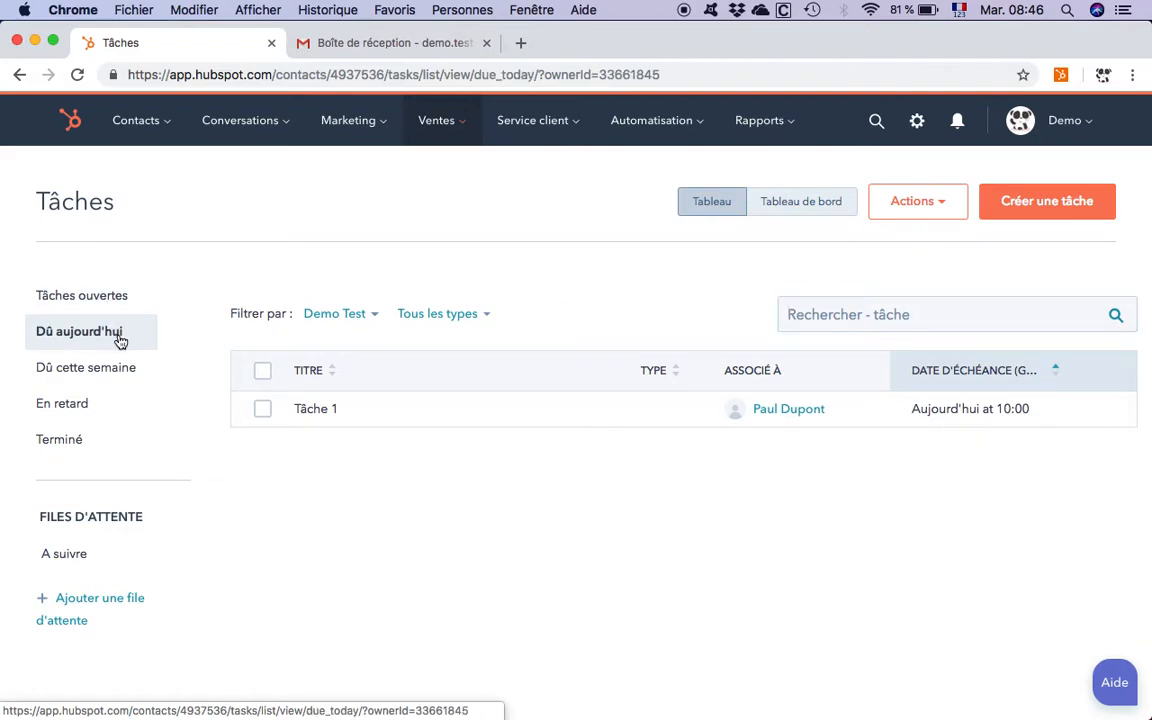
{"action": "left_click", "coordinate": [88, 407]}
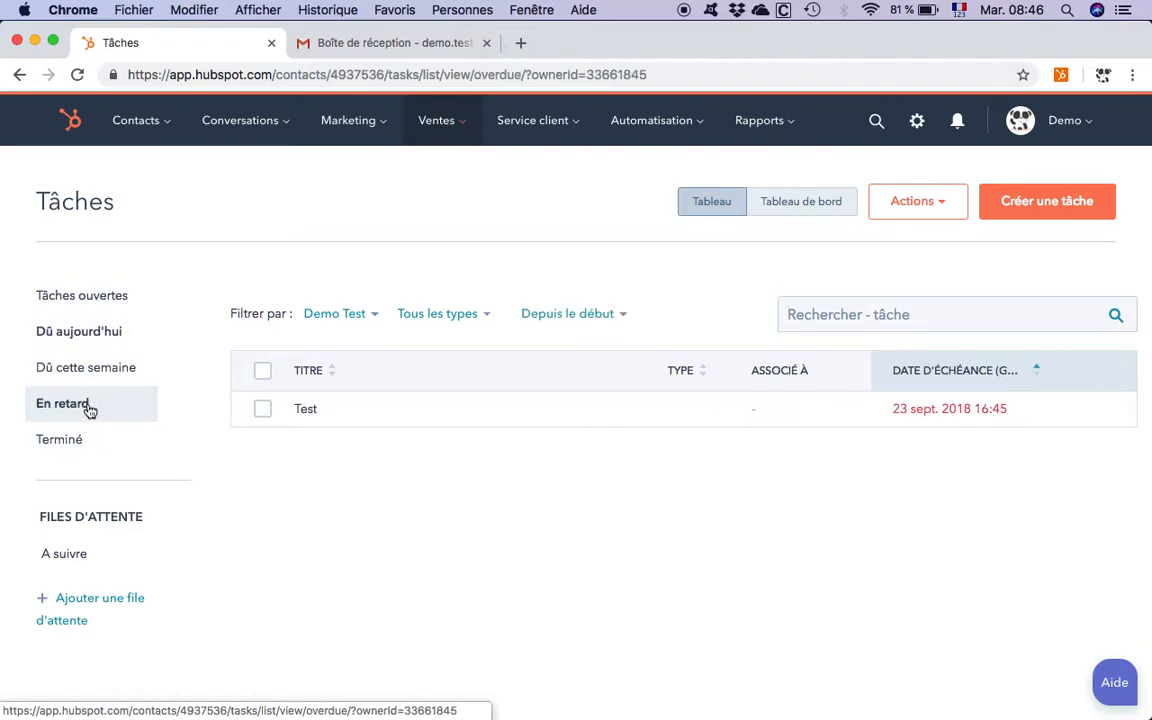
{"action": "left_click", "coordinate": [85, 438]}
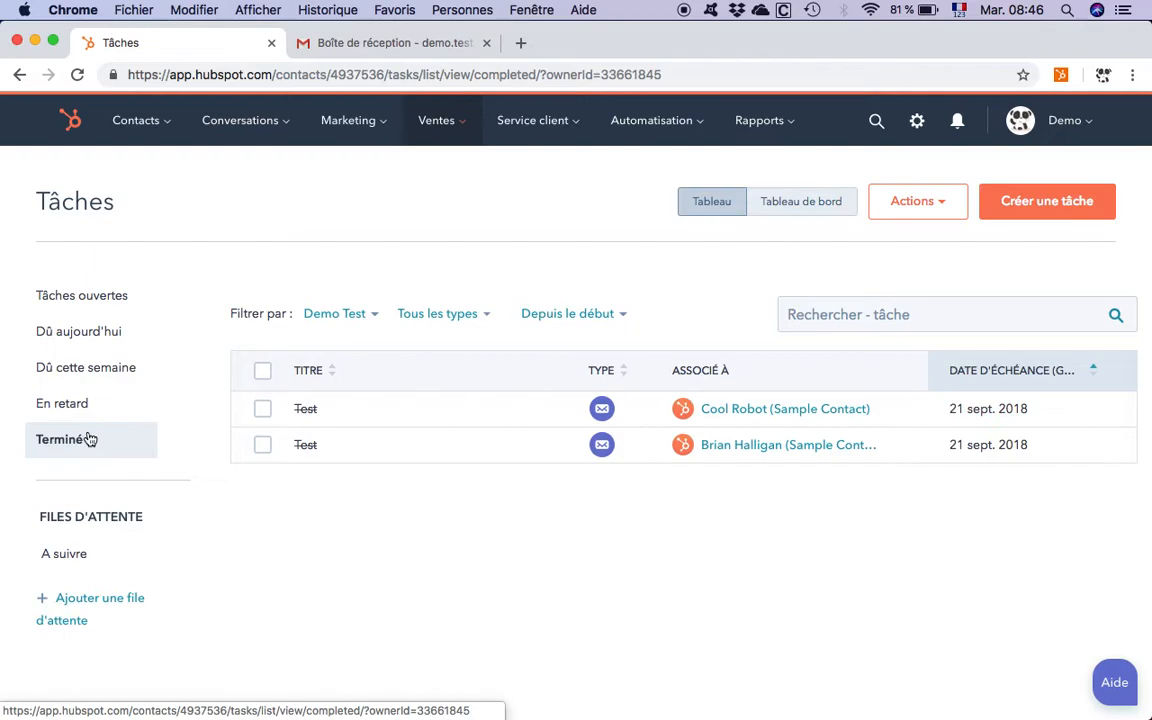
{"action": "left_click", "coordinate": [95, 298]}
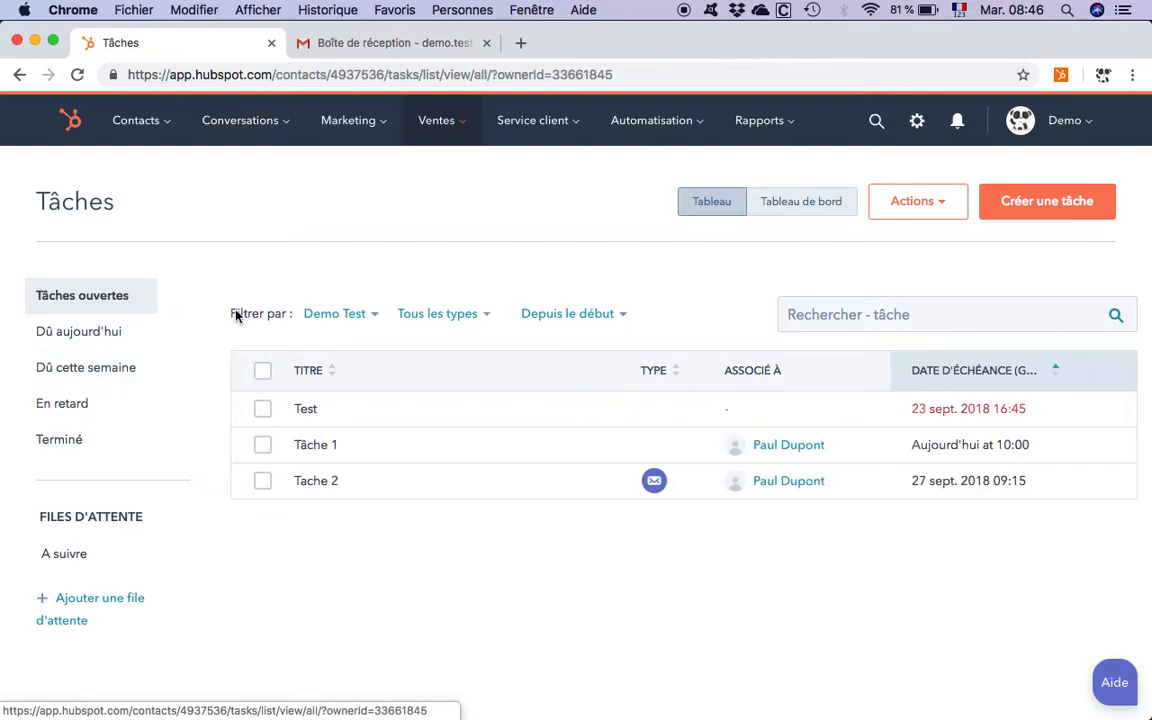
Step: Filter the open tasks by "Liste de choses à faire" and by E-mails, and restore the filter to "Tous les types"
{"action": "left_click", "coordinate": [437, 315]}
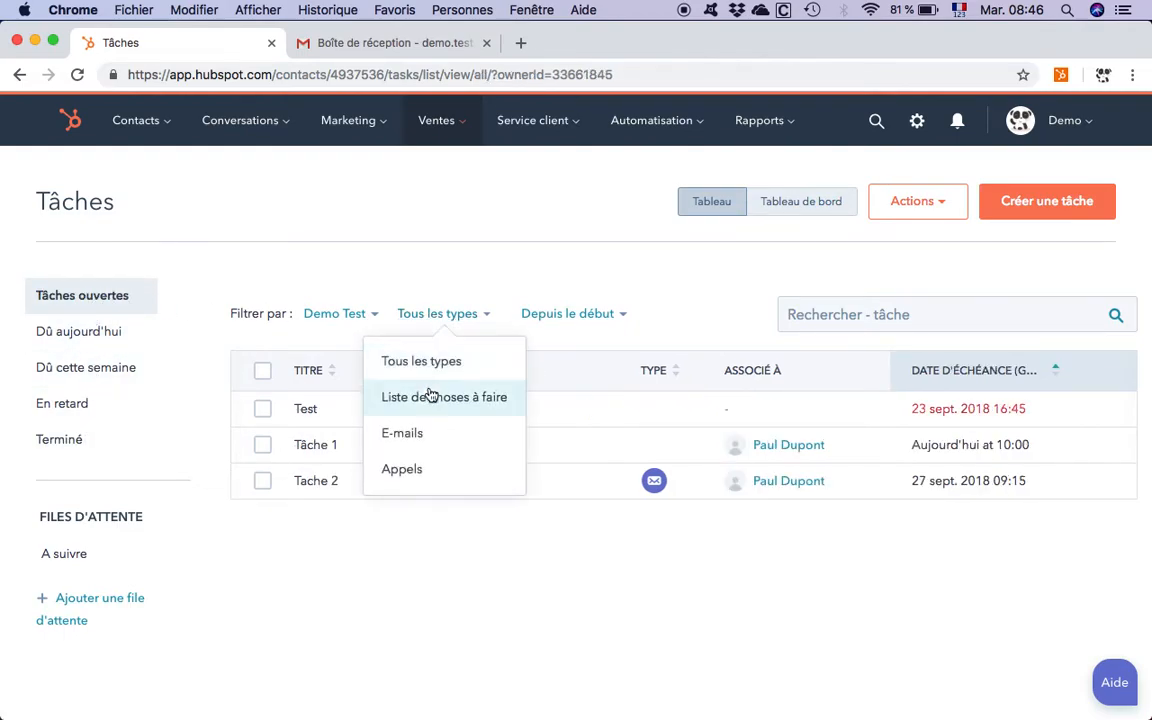
{"action": "left_click", "coordinate": [428, 400]}
{"action": "left_click", "coordinate": [452, 318]}
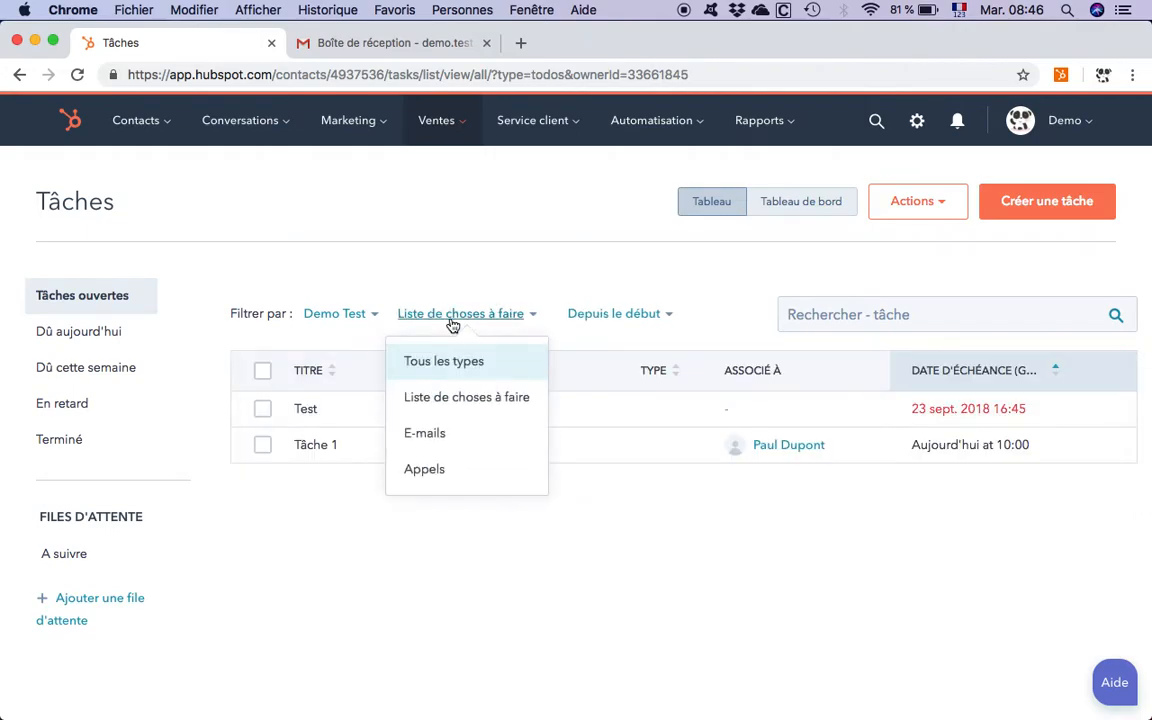
{"action": "left_click", "coordinate": [421, 434]}
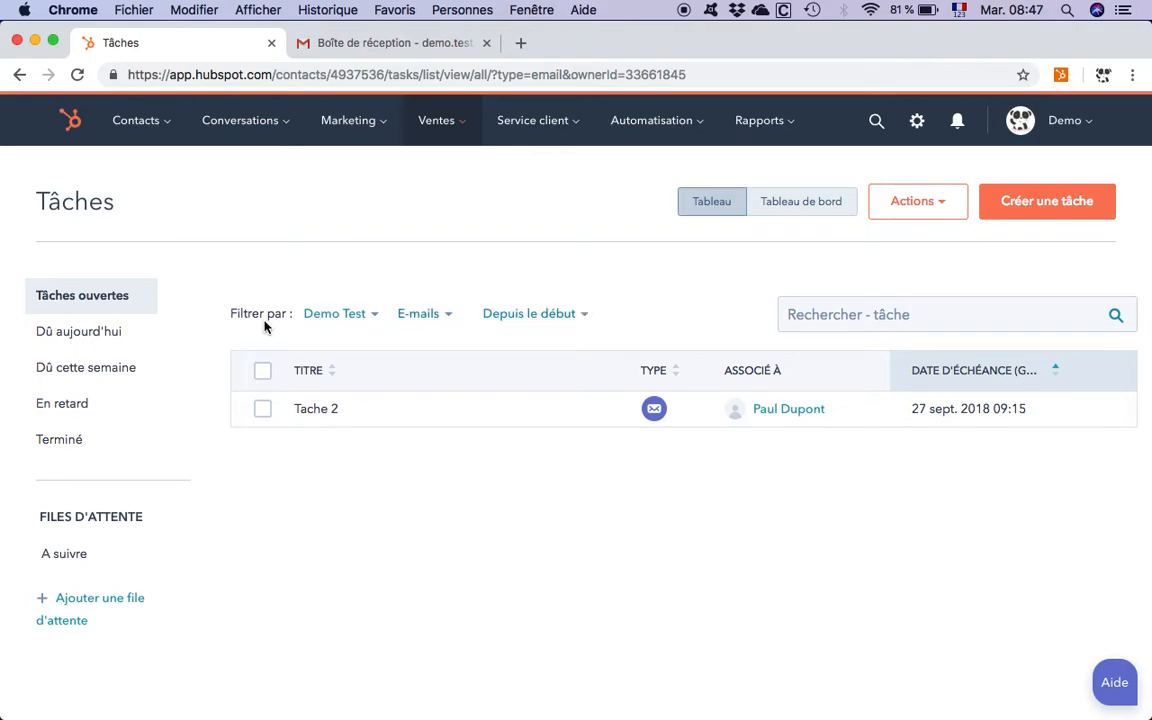
{"action": "left_click", "coordinate": [428, 314]}
{"action": "left_click", "coordinate": [432, 362]}
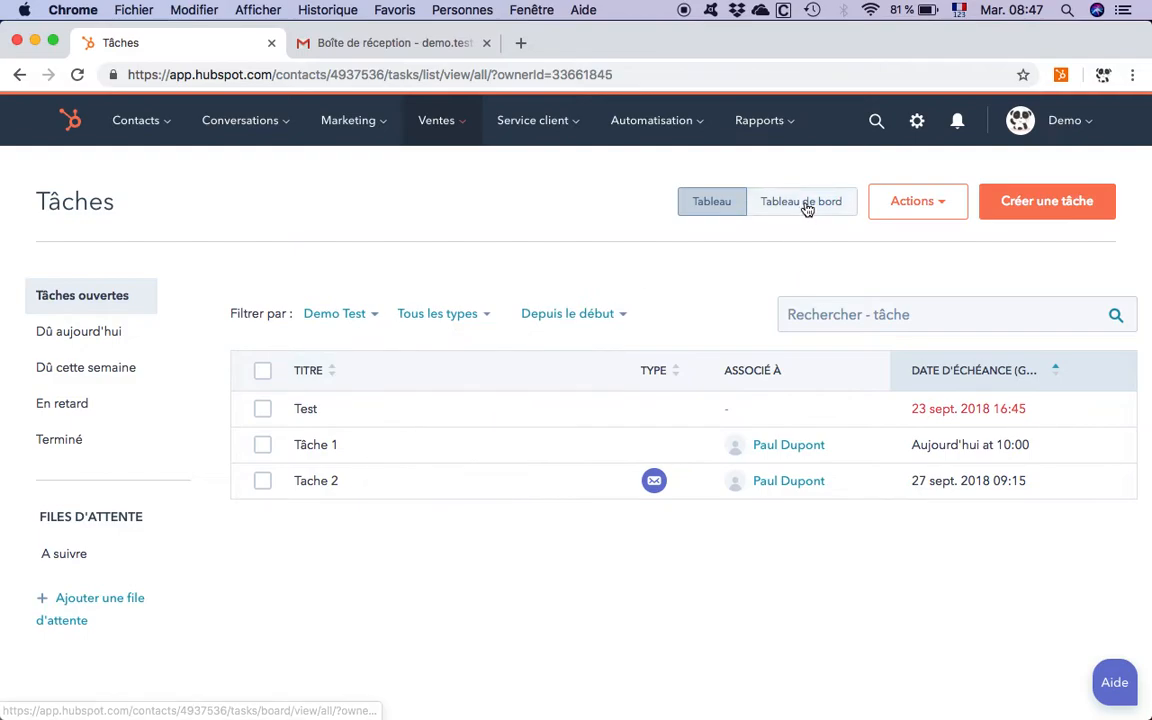
Step: Edit the task table's columns so that "Date d'échéance" comes before "Associé à", and save the layout
{"action": "left_click", "coordinate": [902, 203]}
{"action": "left_click", "coordinate": [913, 248]}
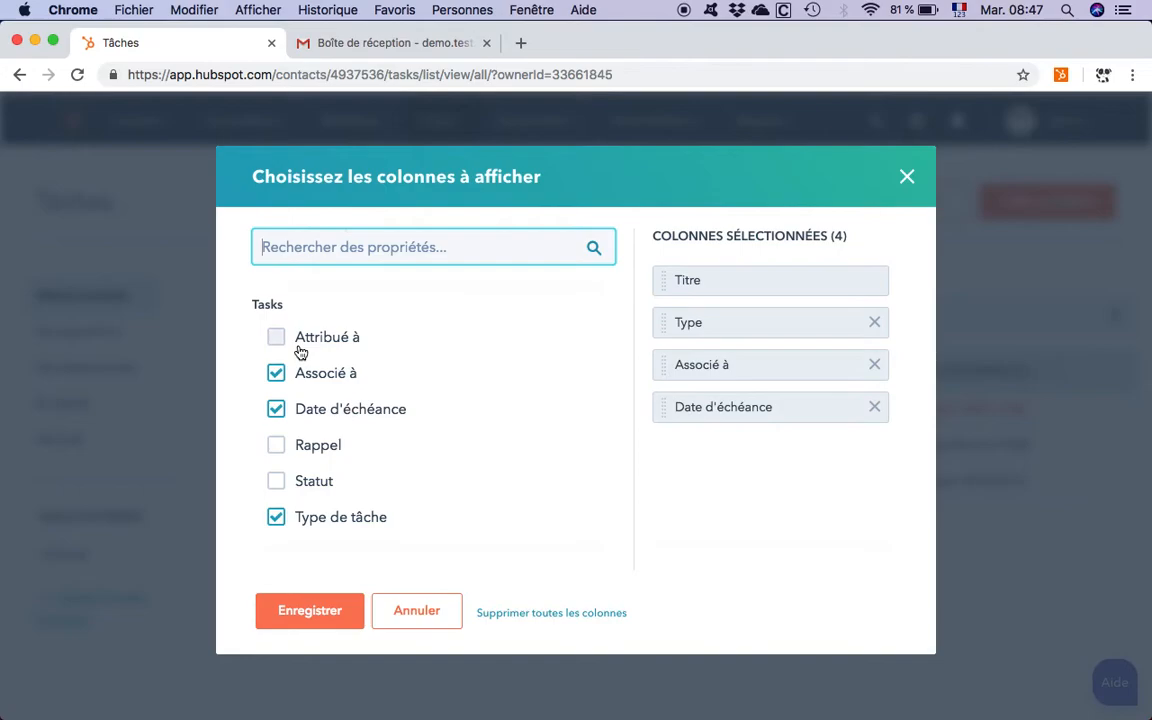
{"action": "left_click", "coordinate": [670, 334]}
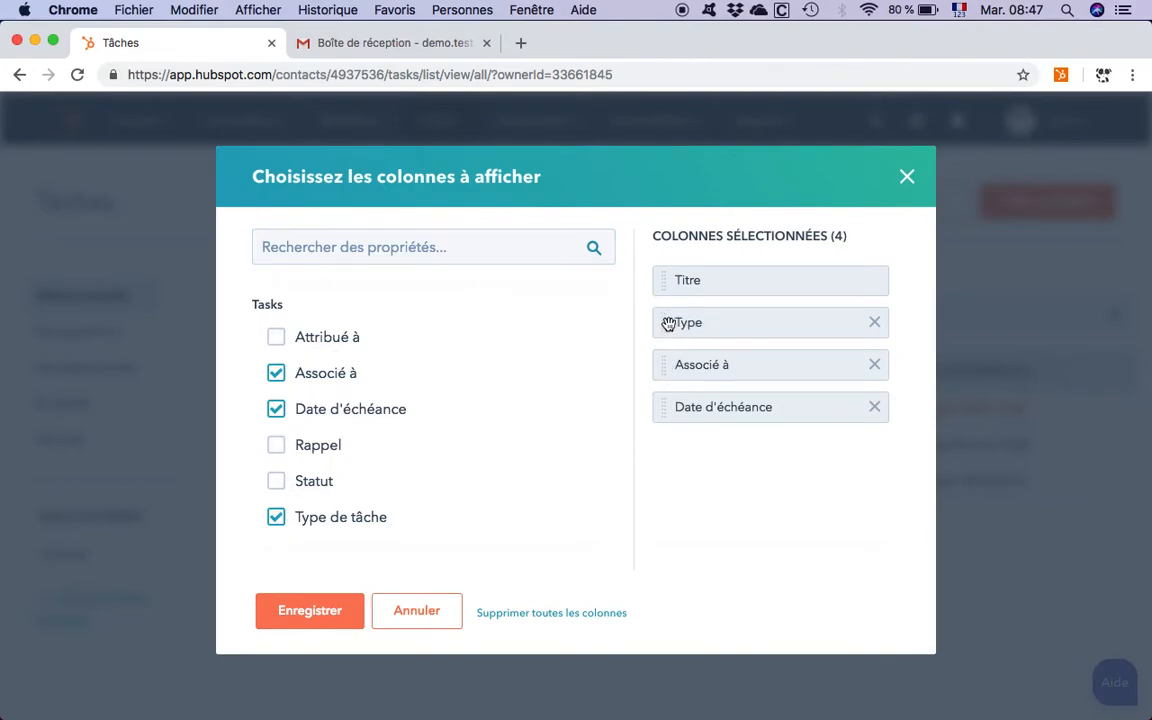
{"action": "left_click_drag", "start_coordinate": [663, 411], "coordinate": [661, 365]}
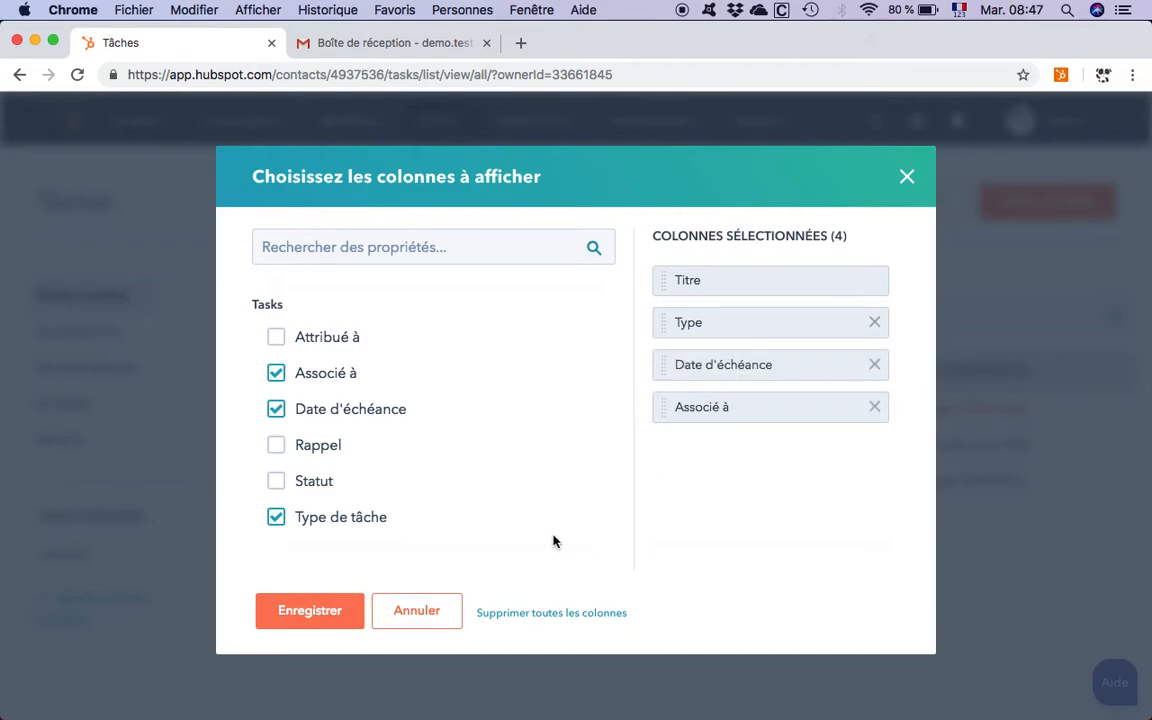
{"action": "left_click", "coordinate": [326, 620]}
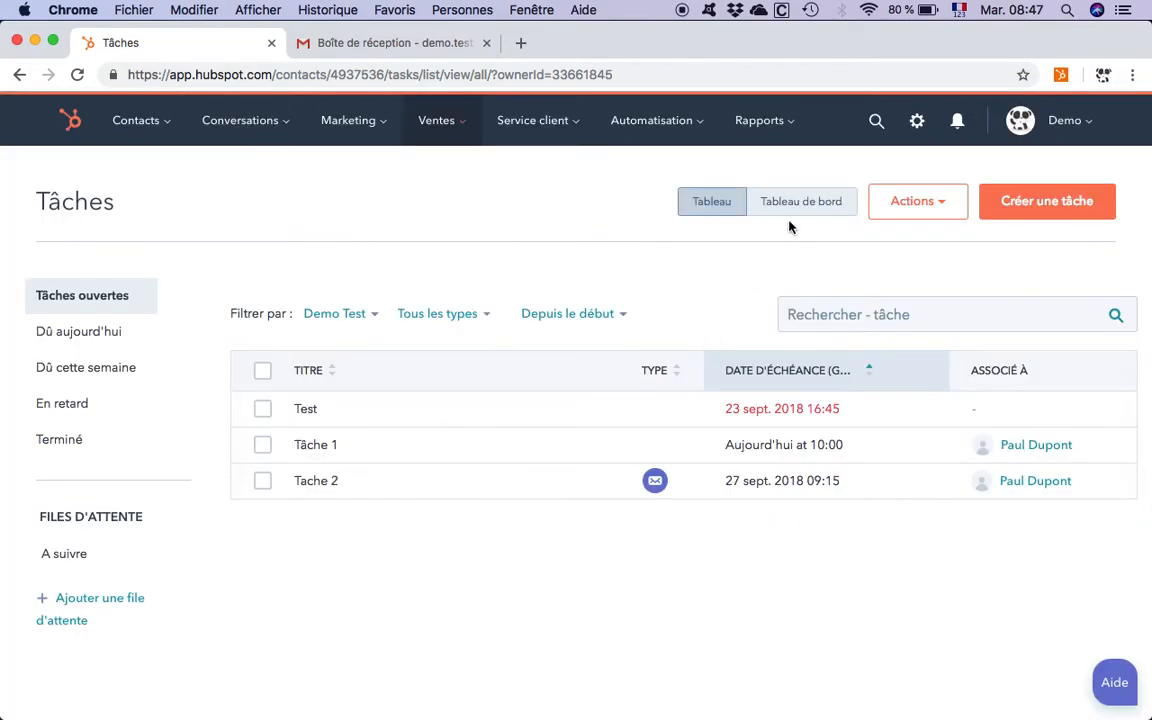
Step: Switch the tasks to the board view and examine its status columns
{"action": "left_click", "coordinate": [805, 203]}
{"action": "scroll", "coordinate": [556, 352], "scroll_direction": "down", "scroll_amount": 1}
{"action": "scroll", "coordinate": [556, 352], "scroll_direction": "up", "scroll_amount": 1}
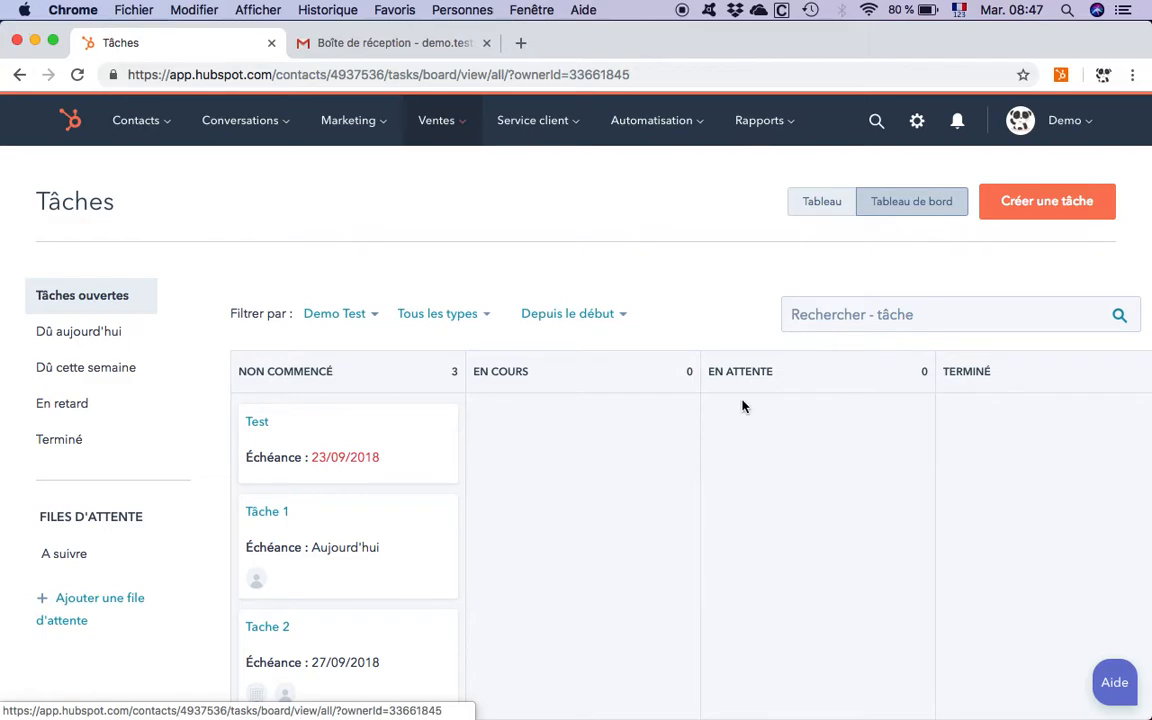
Step: Examine the fields of the new-task form, close it without creating a task, and return to the table view
{"action": "left_click", "coordinate": [1033, 209]}
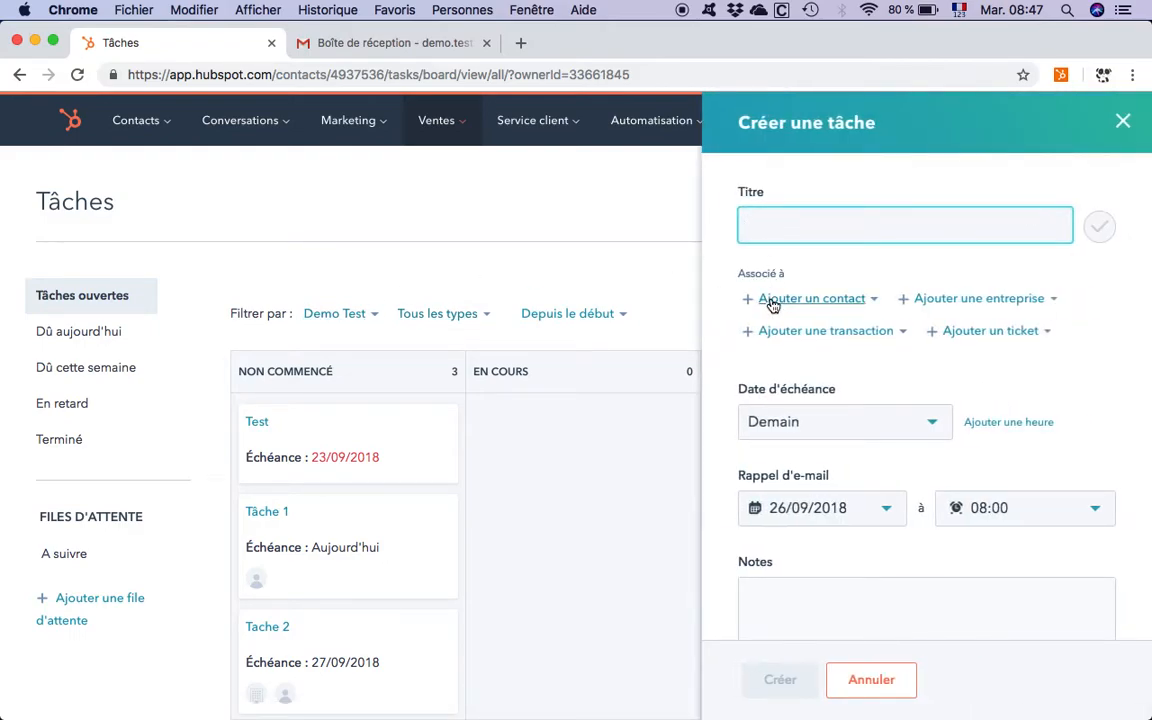
{"action": "scroll", "coordinate": [784, 425], "scroll_direction": "down", "scroll_amount": 8}
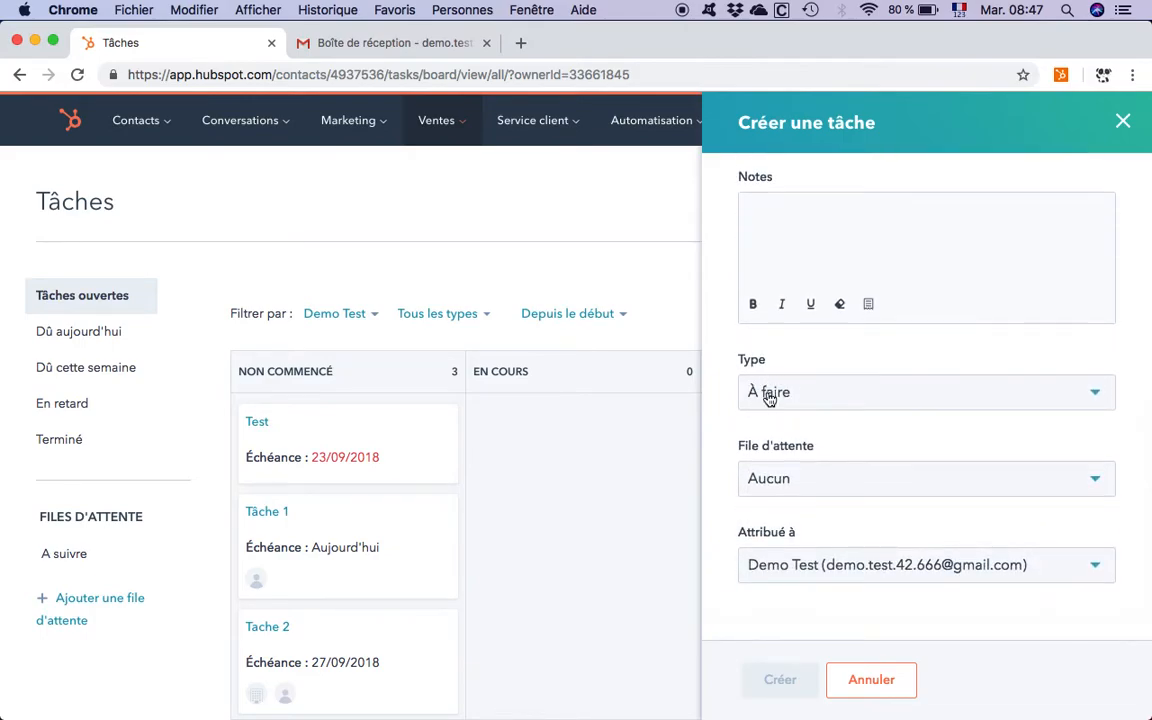
{"action": "left_click", "coordinate": [871, 681]}
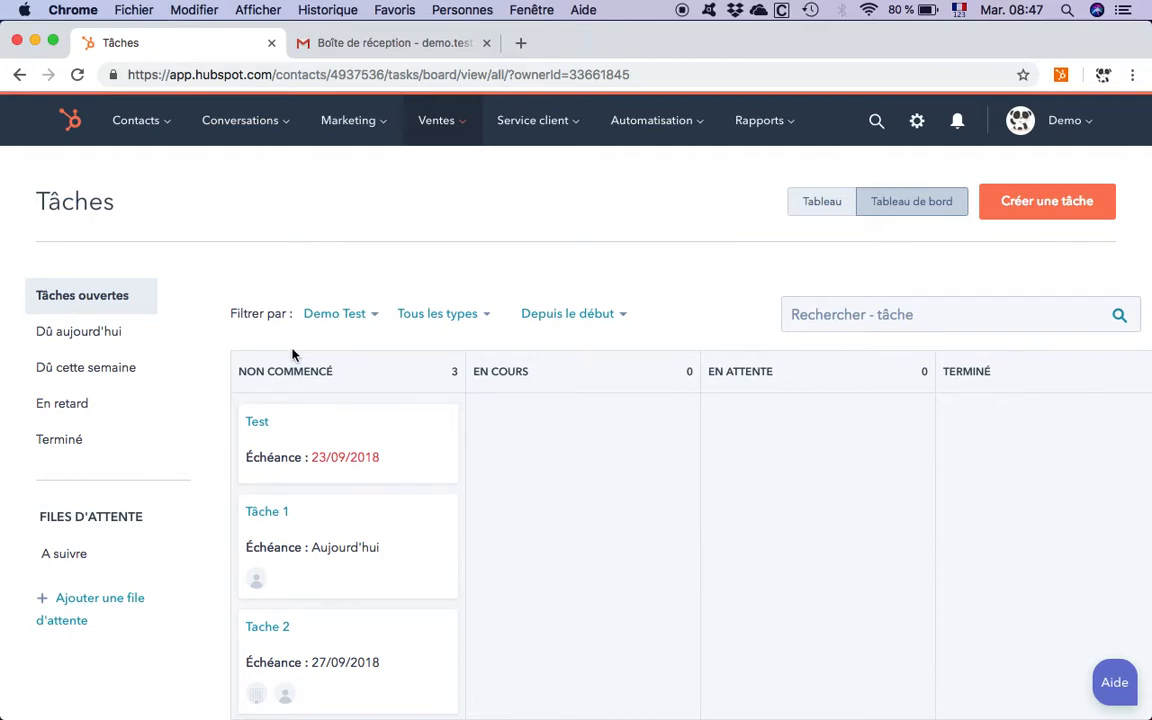
{"action": "left_click", "coordinate": [828, 201]}
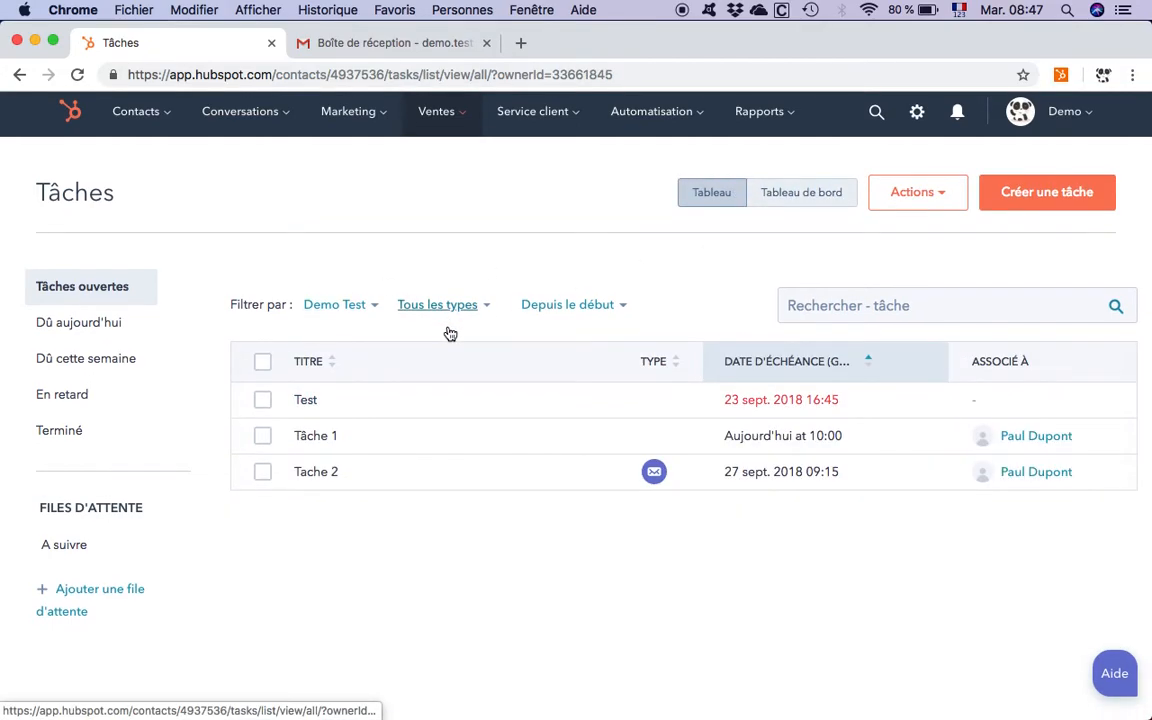
Step: Add a task queue named "25-09" and save it
{"action": "left_click", "coordinate": [76, 607]}
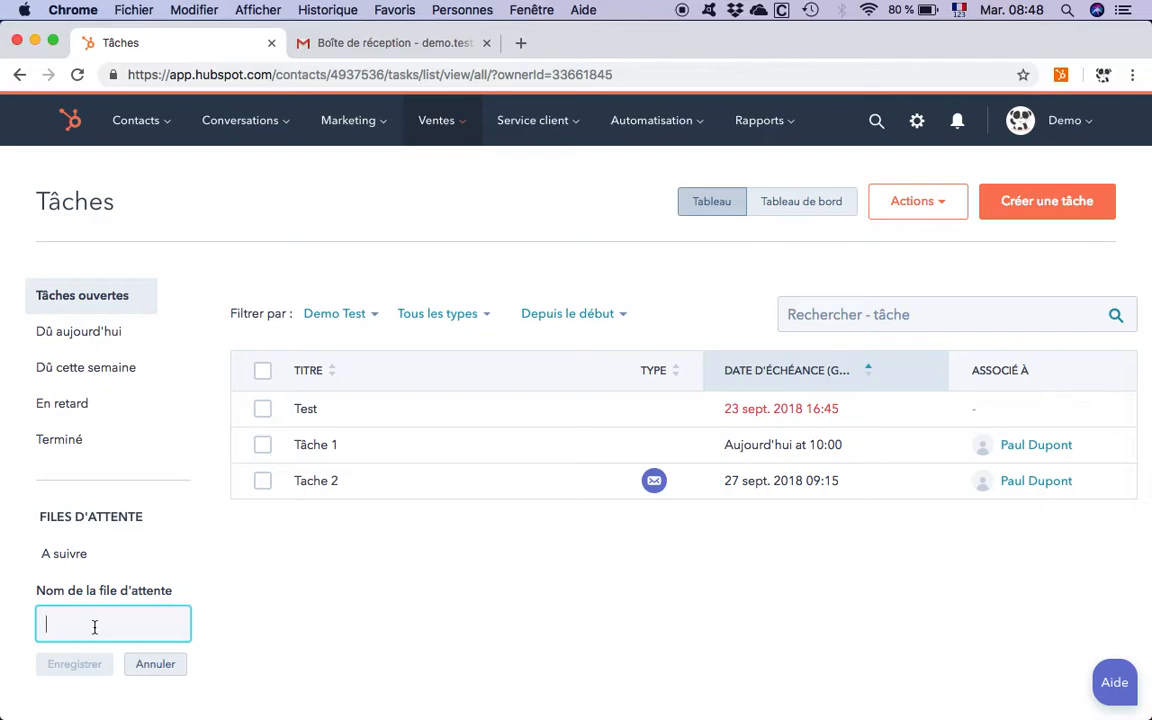
{"action": "type", "text": "25-09"}
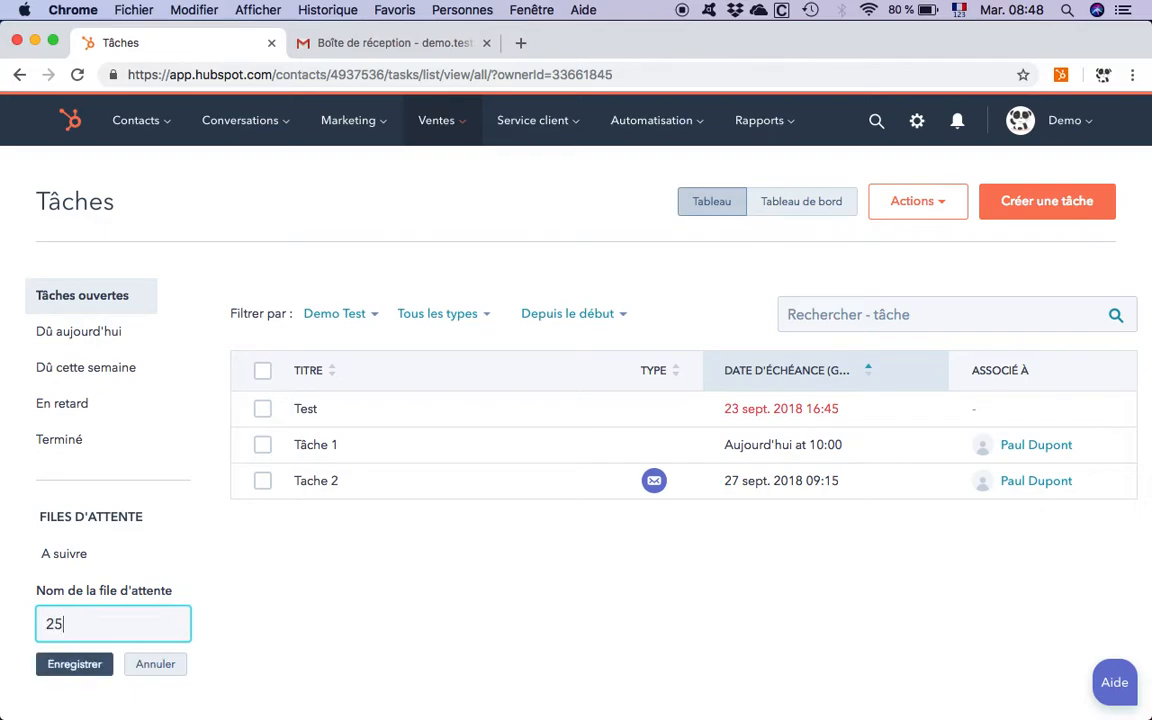
{"action": "left_click", "coordinate": [95, 667]}
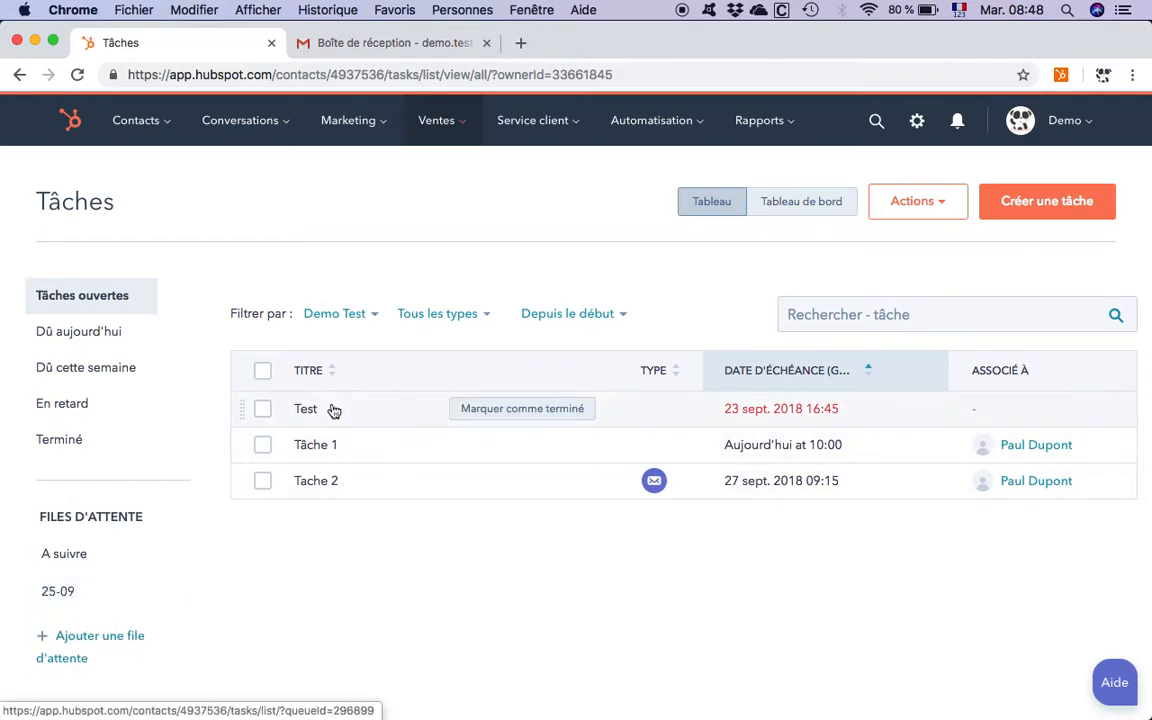
Step: Put the tasks "Test", "Tâche 1" and "Tache 2" into the 25-09 queue and open that queue
{"action": "left_click_drag", "start_coordinate": [321, 409], "coordinate": [122, 590]}
{"action": "left_click_drag", "start_coordinate": [335, 452], "coordinate": [92, 590]}
{"action": "left_click_drag", "start_coordinate": [329, 481], "coordinate": [95, 592]}
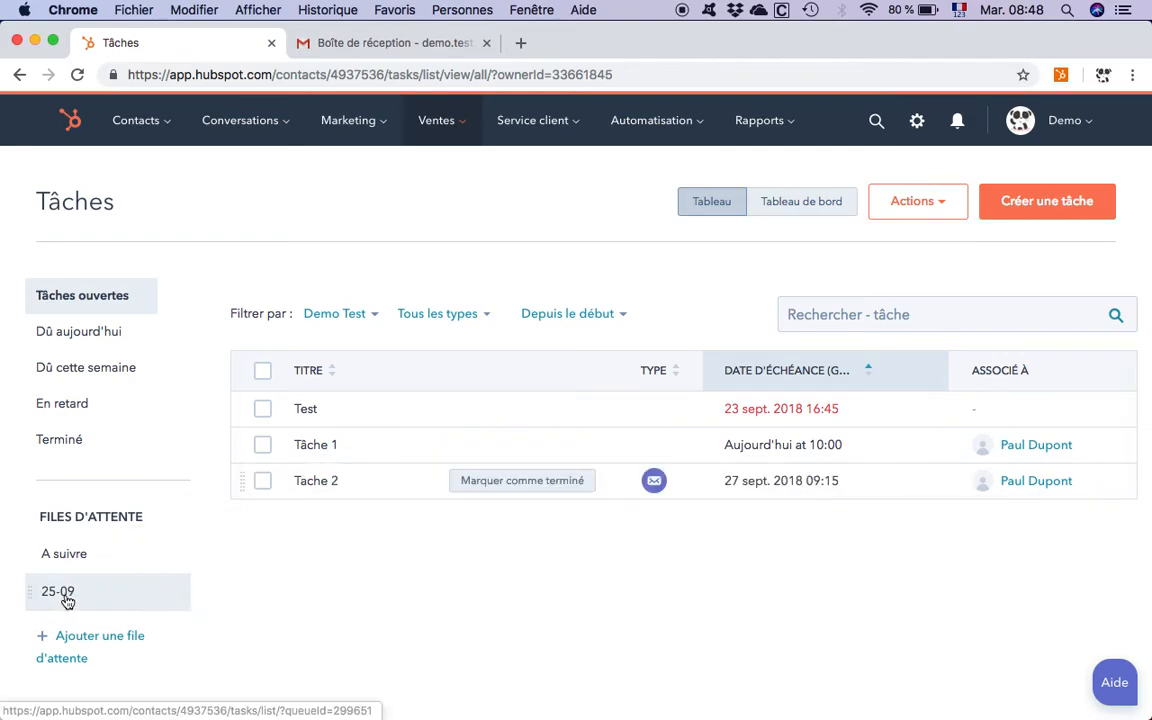
{"action": "left_click", "coordinate": [69, 600]}
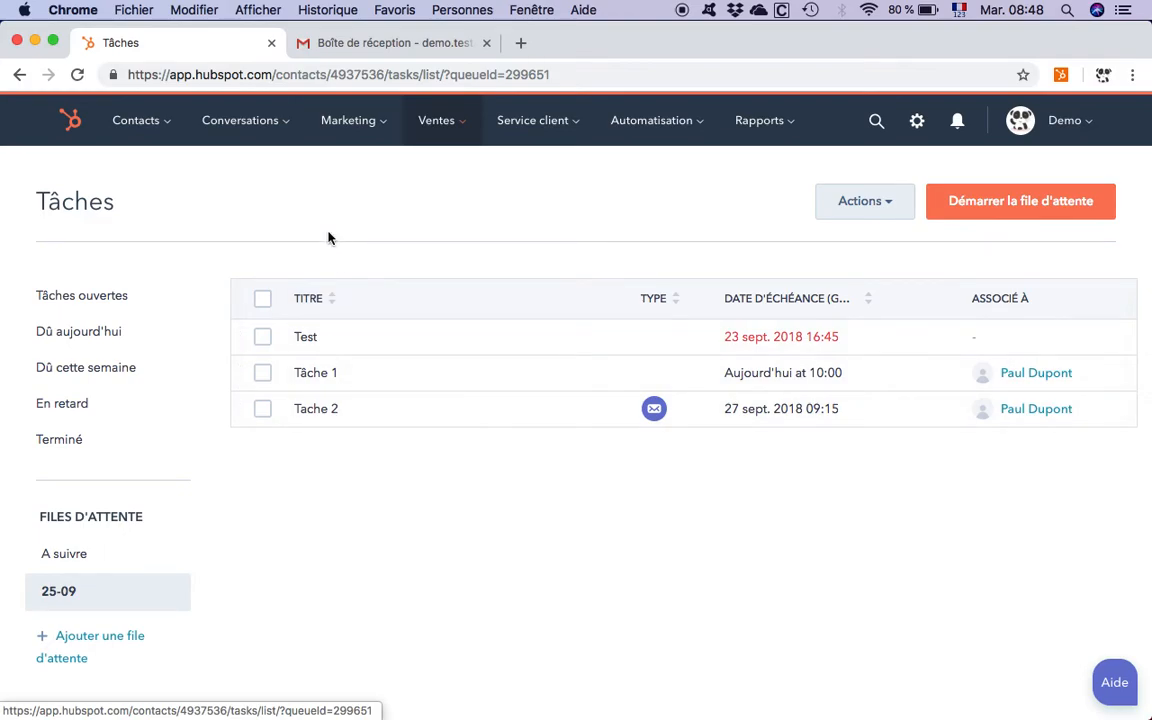
Step: Select the first five contacts in the full contact list and open the form for creating tasks for them
{"action": "mouse_move", "coordinate": [167, 130]}
{"action": "left_click", "coordinate": [164, 188]}
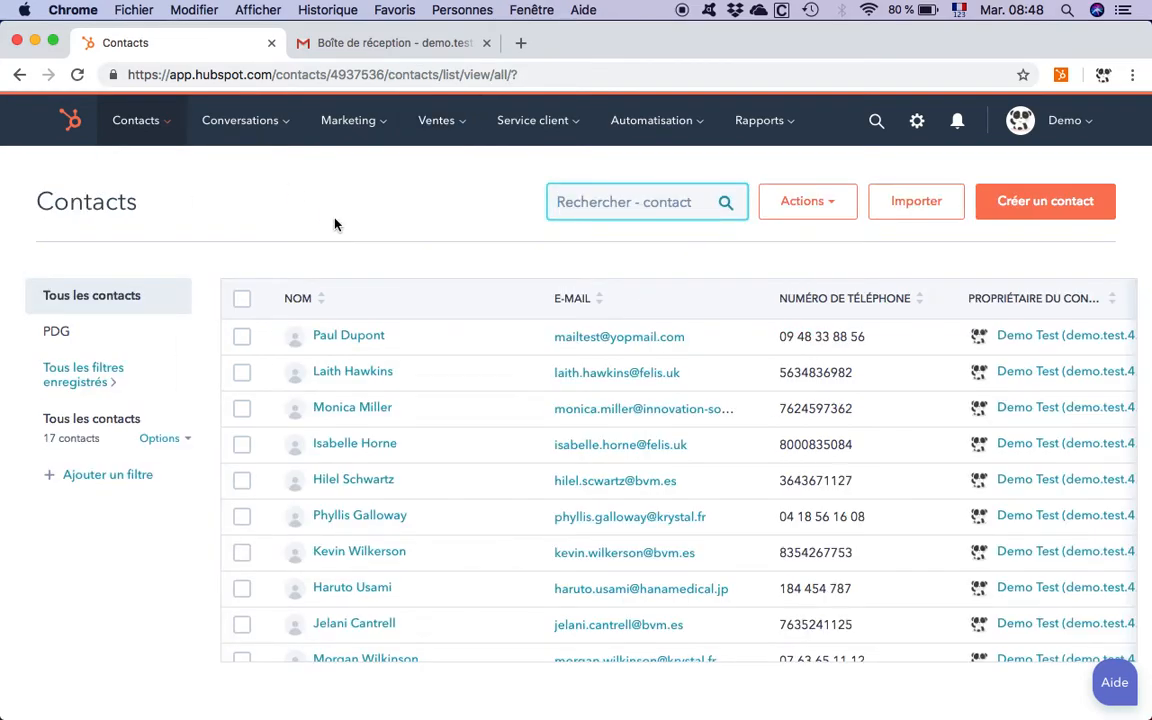
{"action": "left_click", "coordinate": [242, 336]}
{"action": "left_click", "coordinate": [243, 373]}
{"action": "left_click", "coordinate": [242, 408]}
{"action": "left_click", "coordinate": [242, 444]}
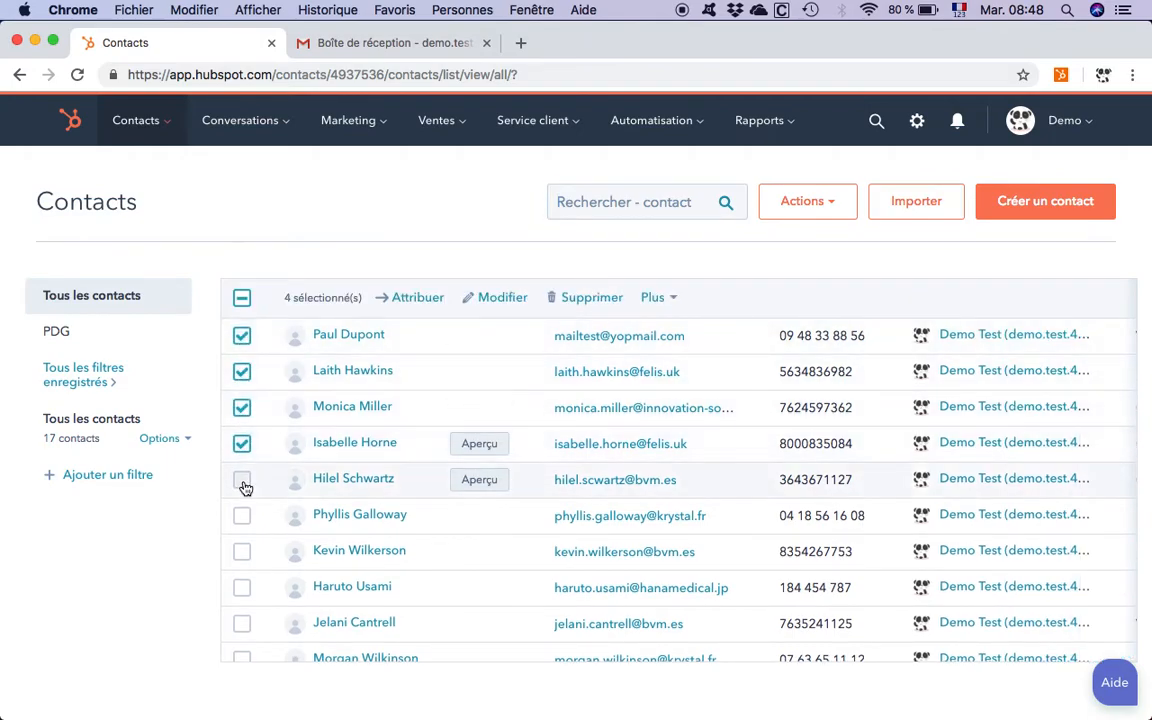
{"action": "left_click", "coordinate": [243, 481]}
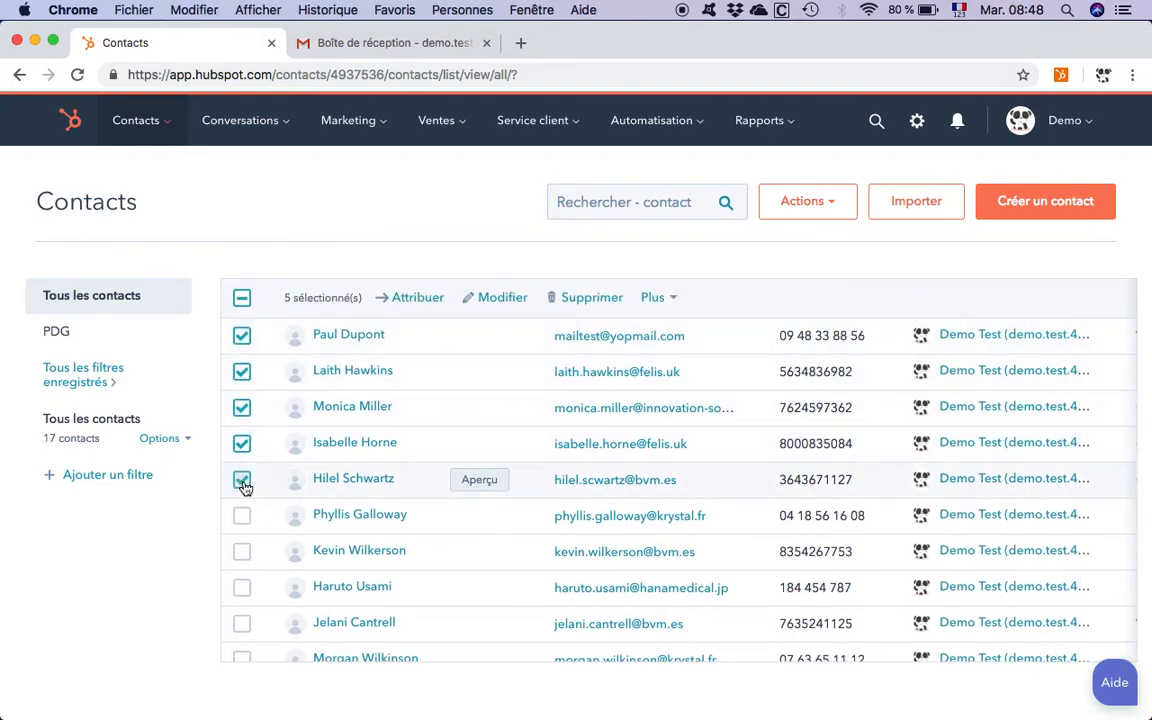
{"action": "left_click", "coordinate": [656, 298]}
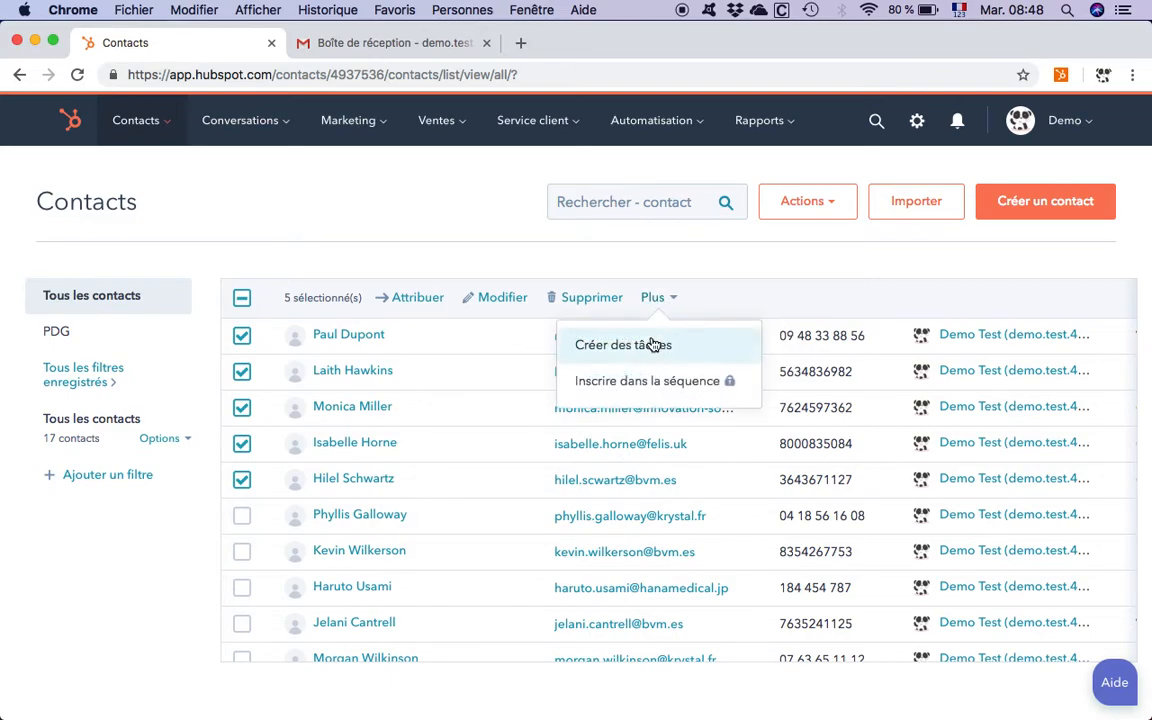
{"action": "left_click", "coordinate": [655, 343]}
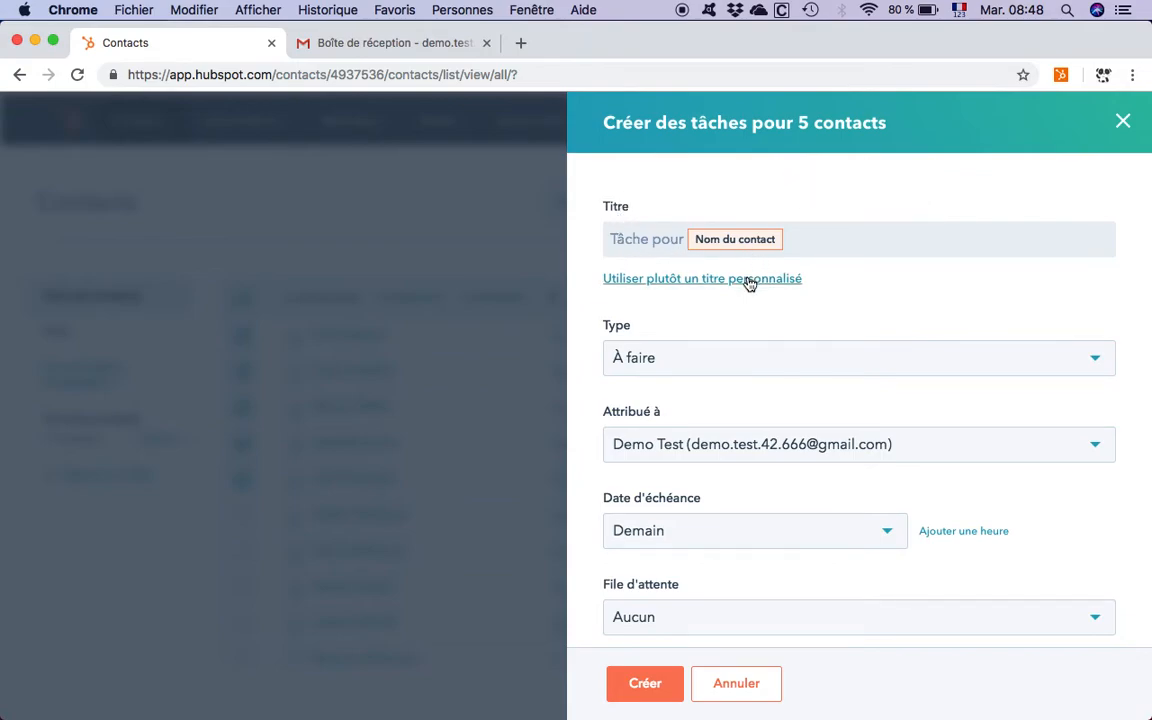
Step: Set the type of the five contacts' tasks to E-mail and keep the due date at Demain
{"action": "left_click", "coordinate": [676, 360]}
{"action": "left_click", "coordinate": [660, 446]}
{"action": "scroll", "coordinate": [720, 478], "scroll_direction": "down", "scroll_amount": 3}
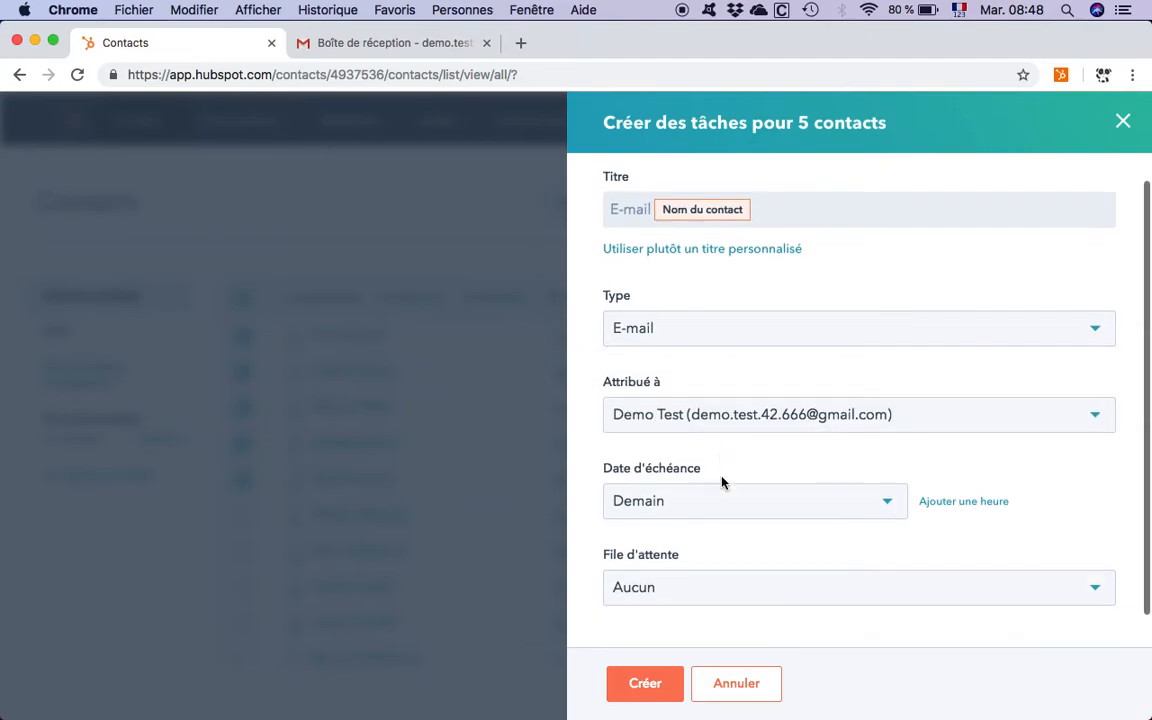
{"action": "left_click", "coordinate": [703, 480]}
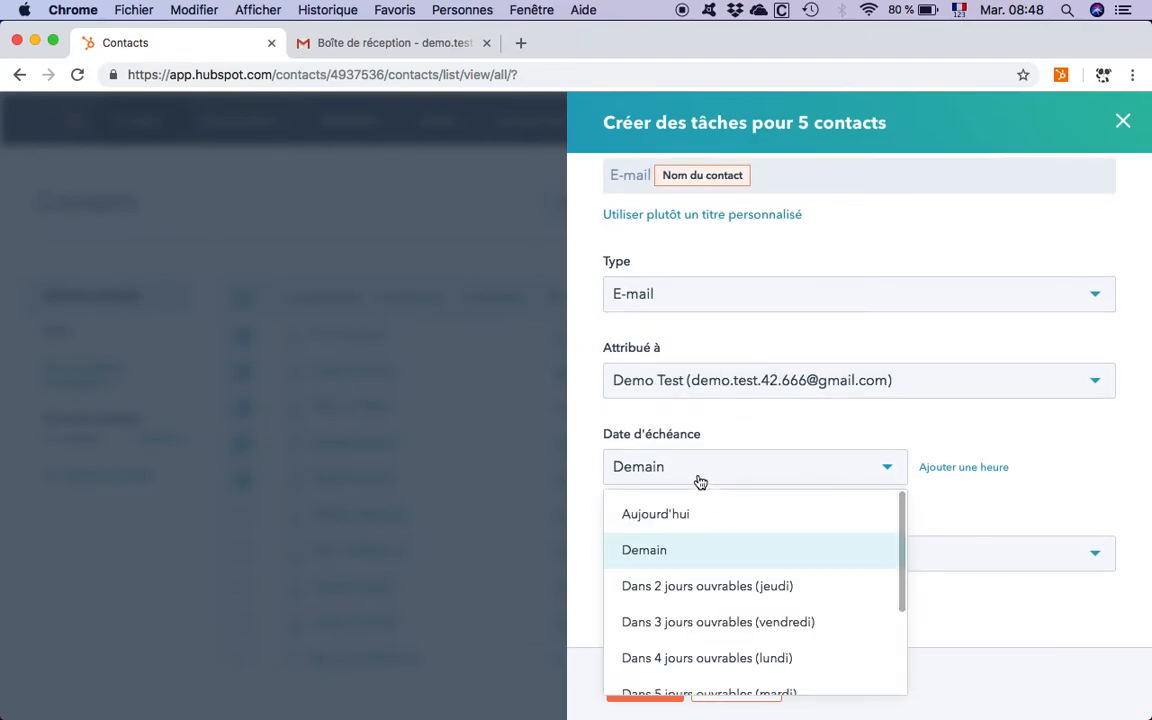
{"action": "left_click", "coordinate": [663, 550]}
{"action": "scroll", "coordinate": [736, 494], "scroll_direction": "up", "scroll_amount": 2}
{"action": "scroll", "coordinate": [738, 491], "scroll_direction": "down", "scroll_amount": 2}
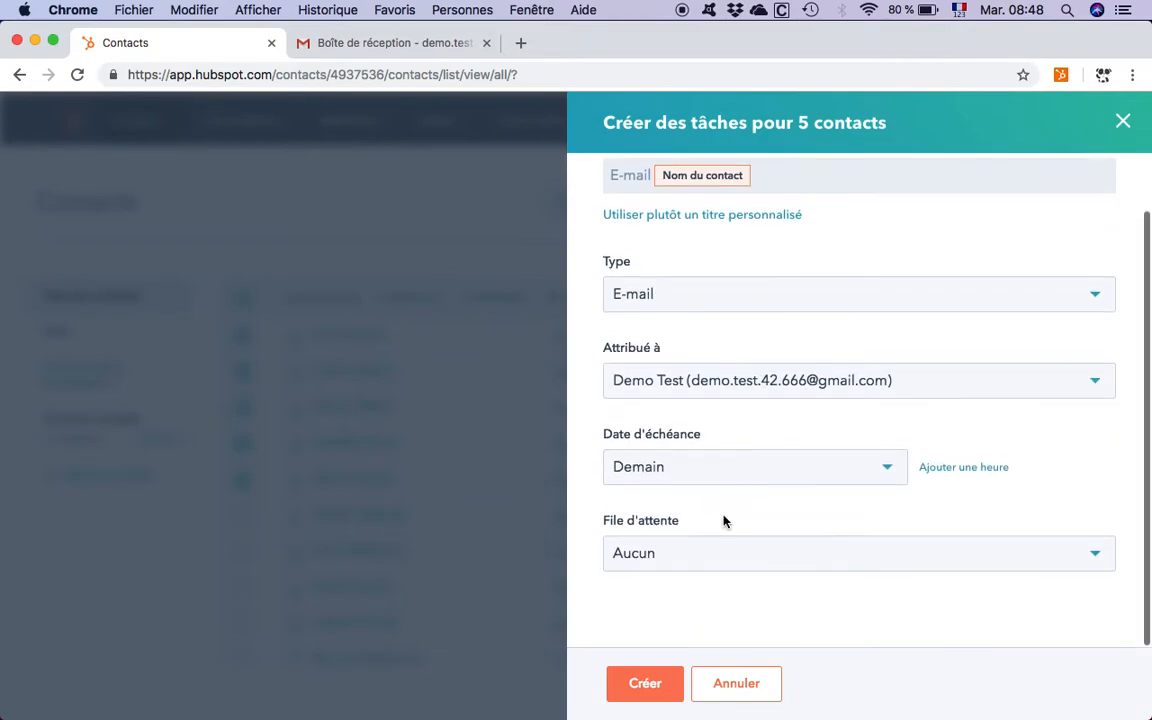
Step: Assign the new tasks to the 25-09 queue and create them
{"action": "left_click", "coordinate": [671, 560]}
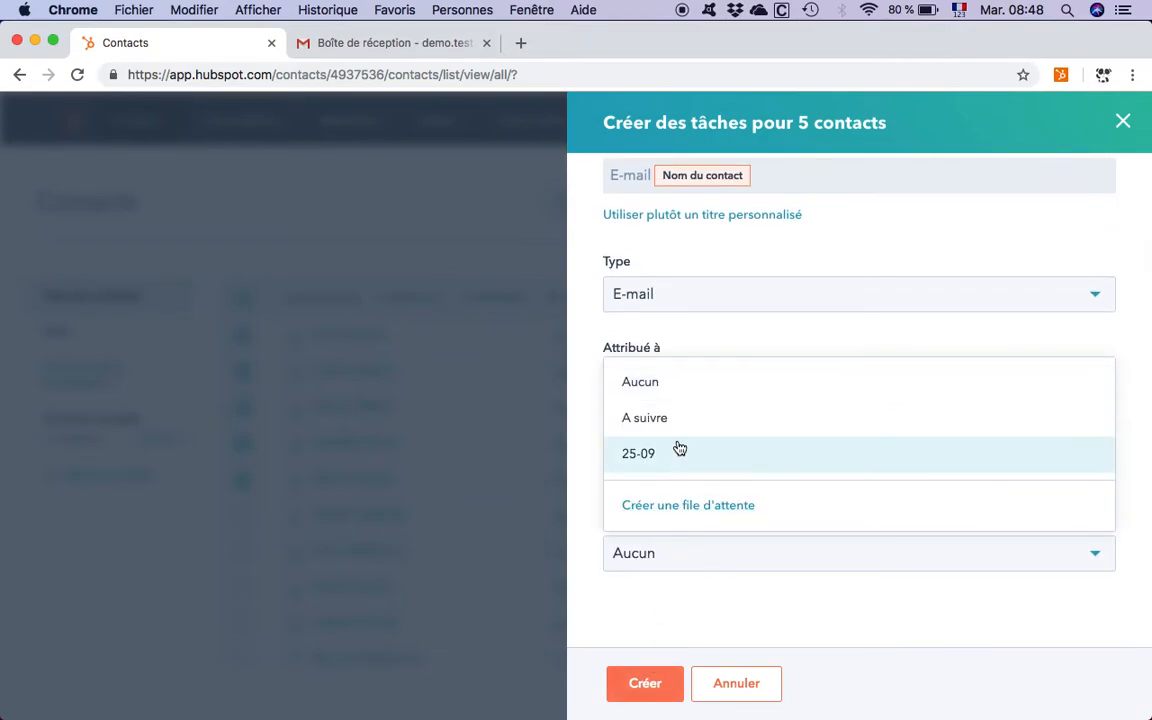
{"action": "left_click", "coordinate": [648, 458]}
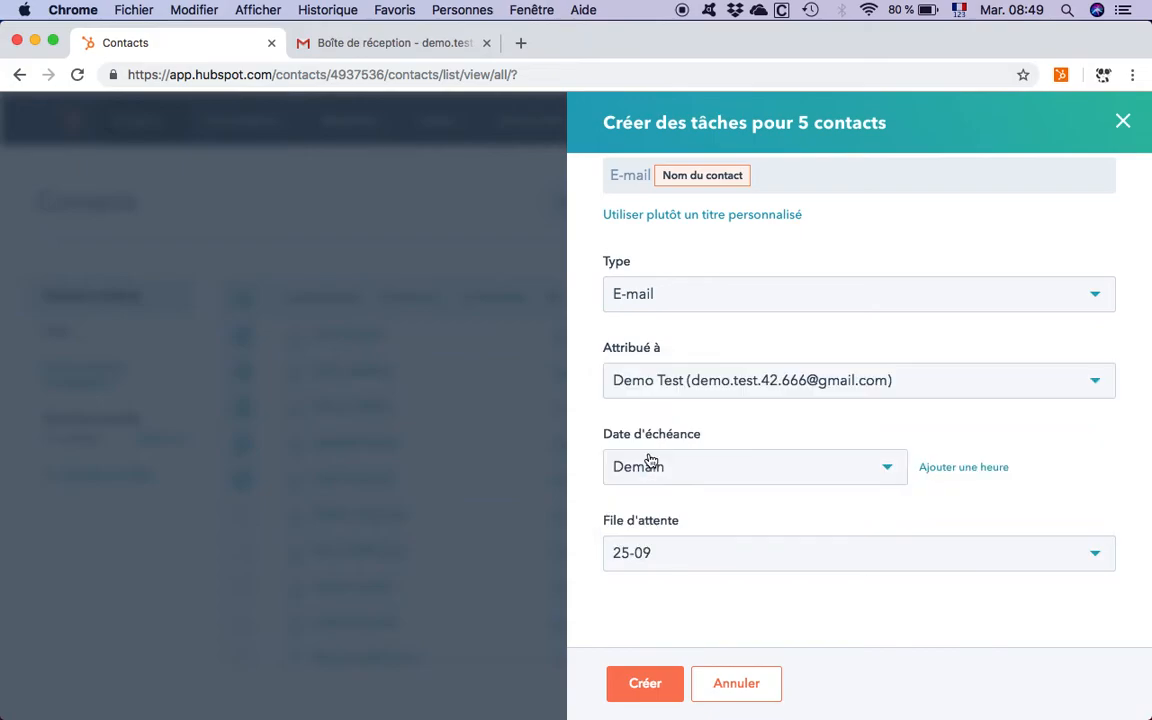
{"action": "left_click", "coordinate": [650, 555]}
{"action": "left_click", "coordinate": [662, 553]}
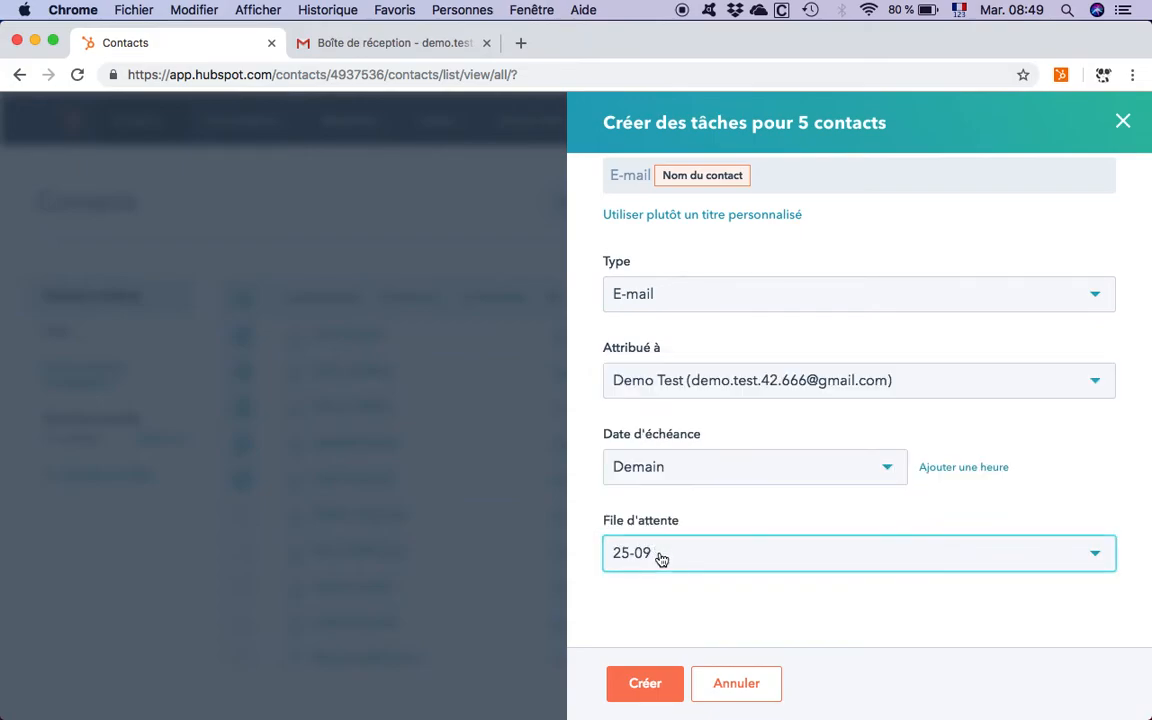
{"action": "left_click", "coordinate": [644, 686]}
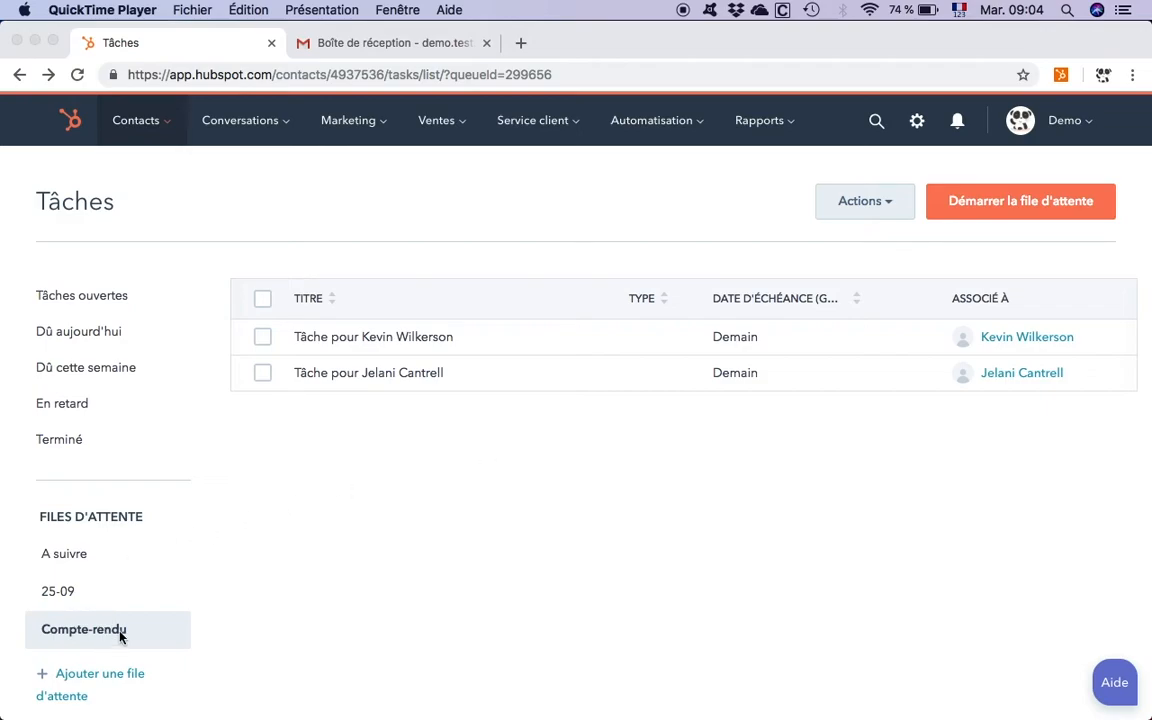
Step: Start the Compte-rendu queue and choose to log a meeting (rendez-vous) for the first task's contact
{"action": "left_click", "coordinate": [997, 228]}
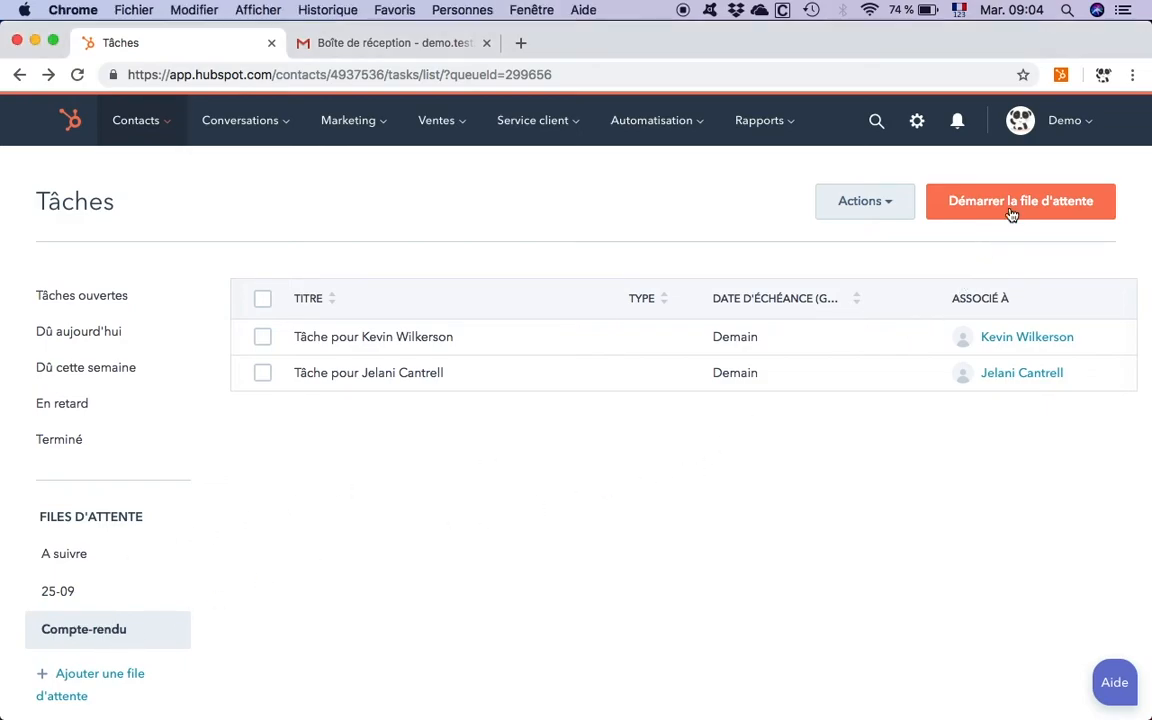
{"action": "left_click", "coordinate": [1011, 214]}
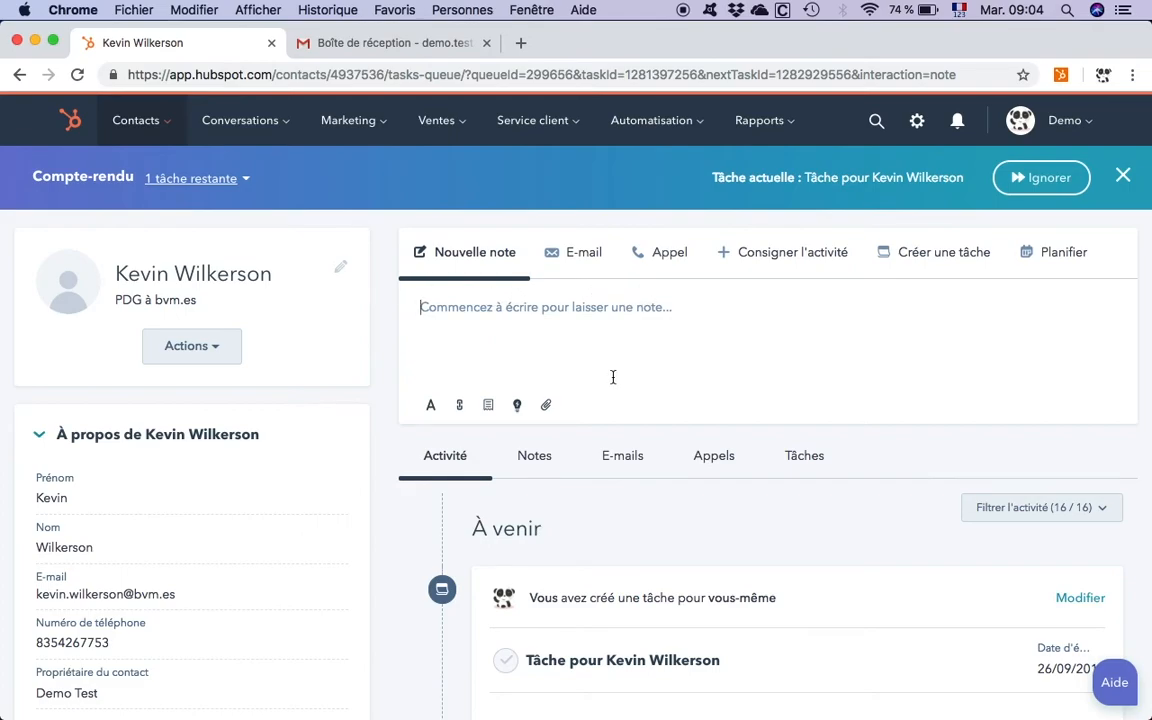
{"action": "left_click", "coordinate": [803, 257]}
{"action": "left_click", "coordinate": [452, 313]}
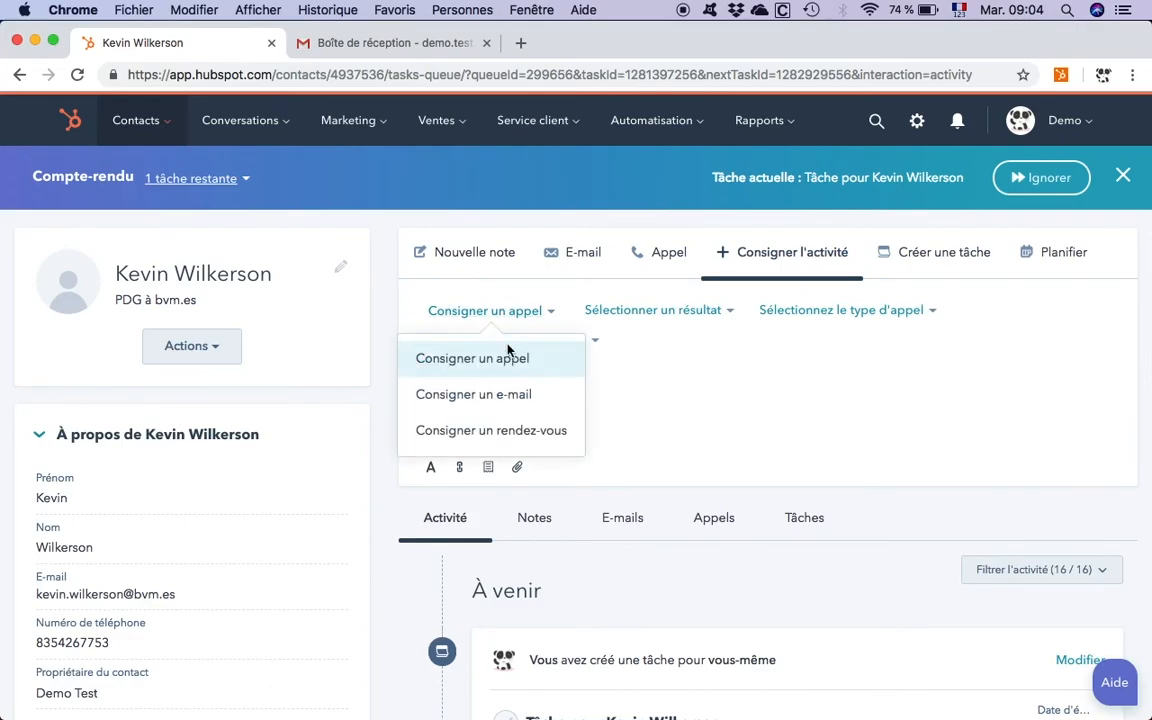
{"action": "left_click", "coordinate": [505, 432]}
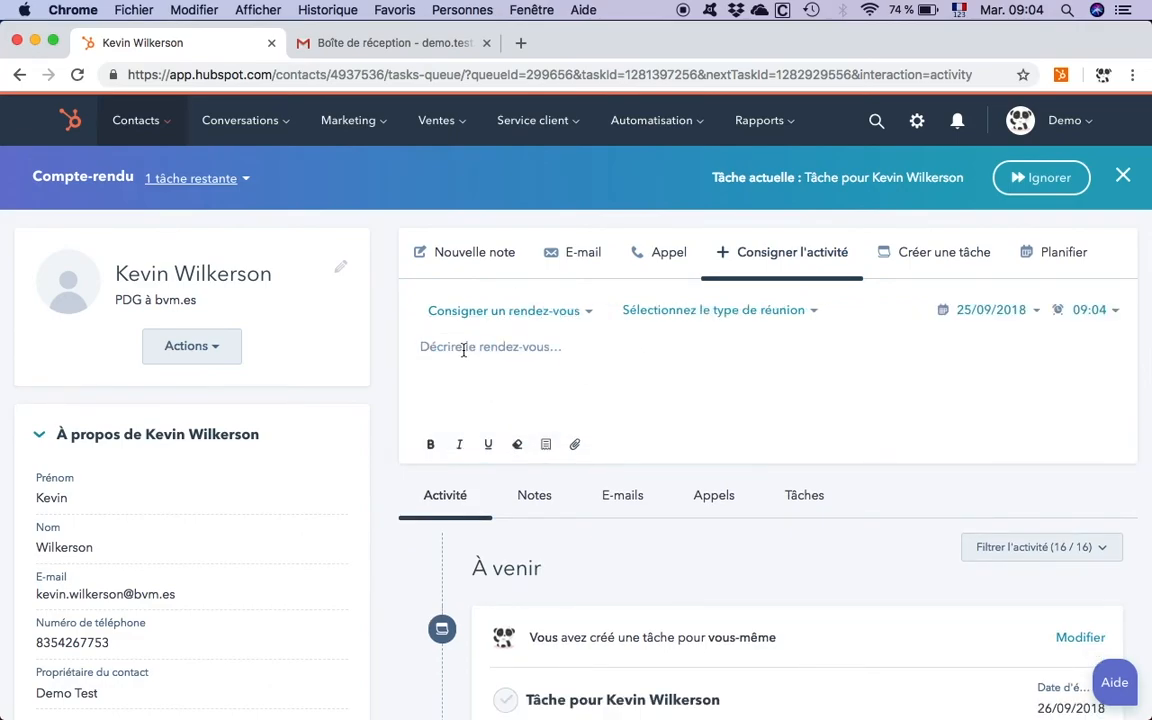
Step: Log the meeting with the description "test", completing the first task, and advance to the queue's next task
{"action": "left_click", "coordinate": [463, 350]}
{"action": "type", "text": "test"}
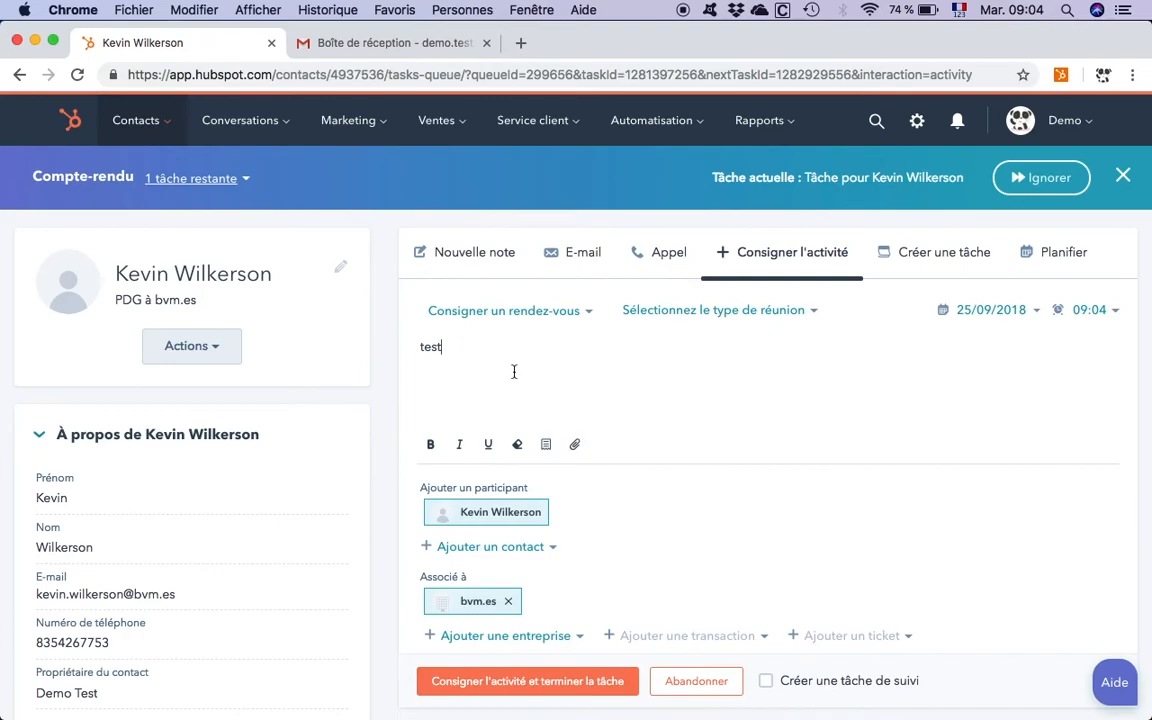
{"action": "scroll", "coordinate": [515, 371], "scroll_direction": "down", "scroll_amount": 5}
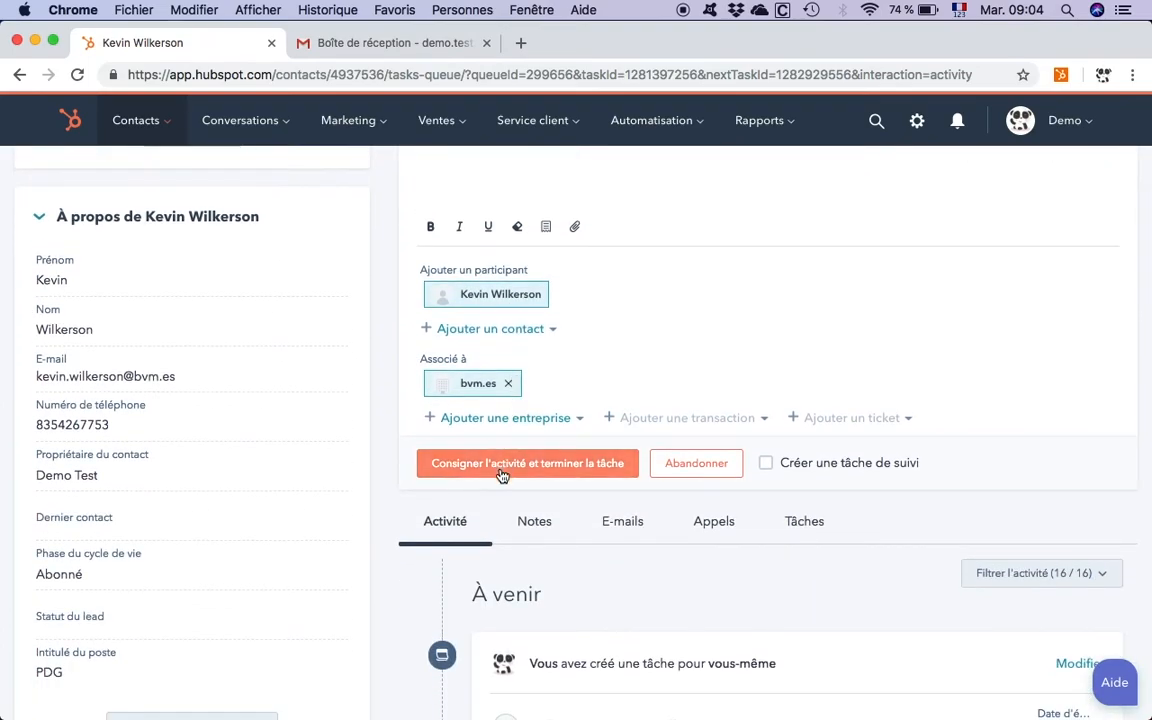
{"action": "left_click", "coordinate": [502, 465]}
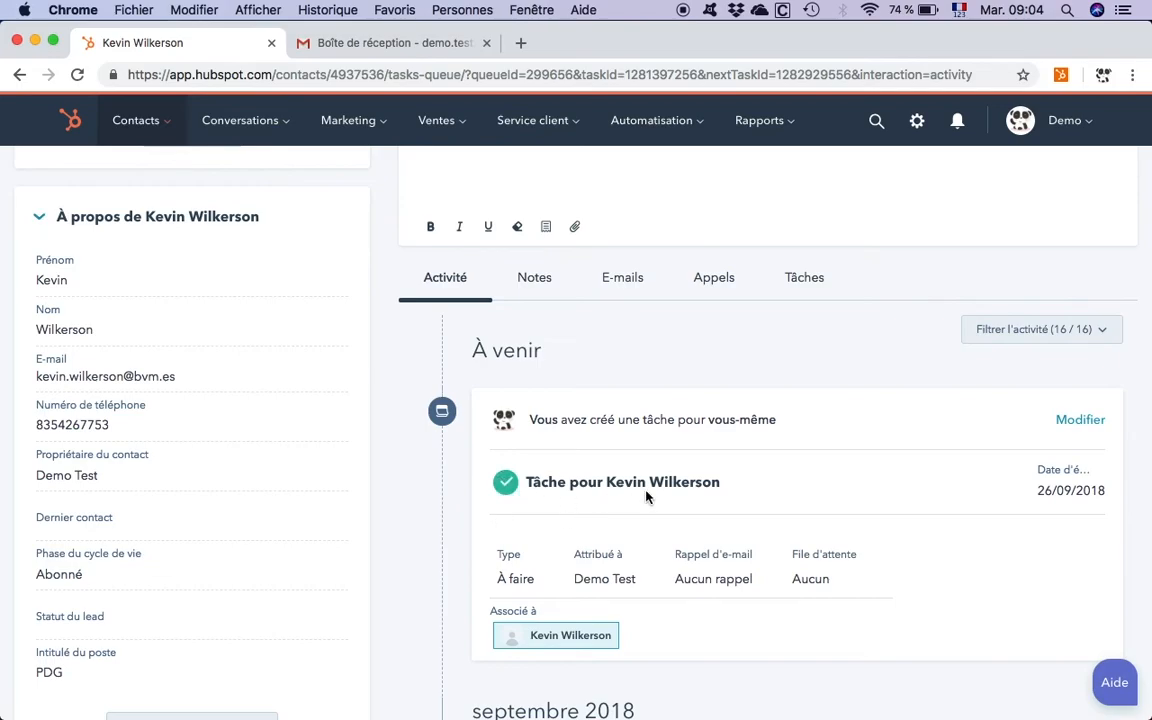
{"action": "scroll", "coordinate": [573, 476], "scroll_direction": "up", "scroll_amount": 5}
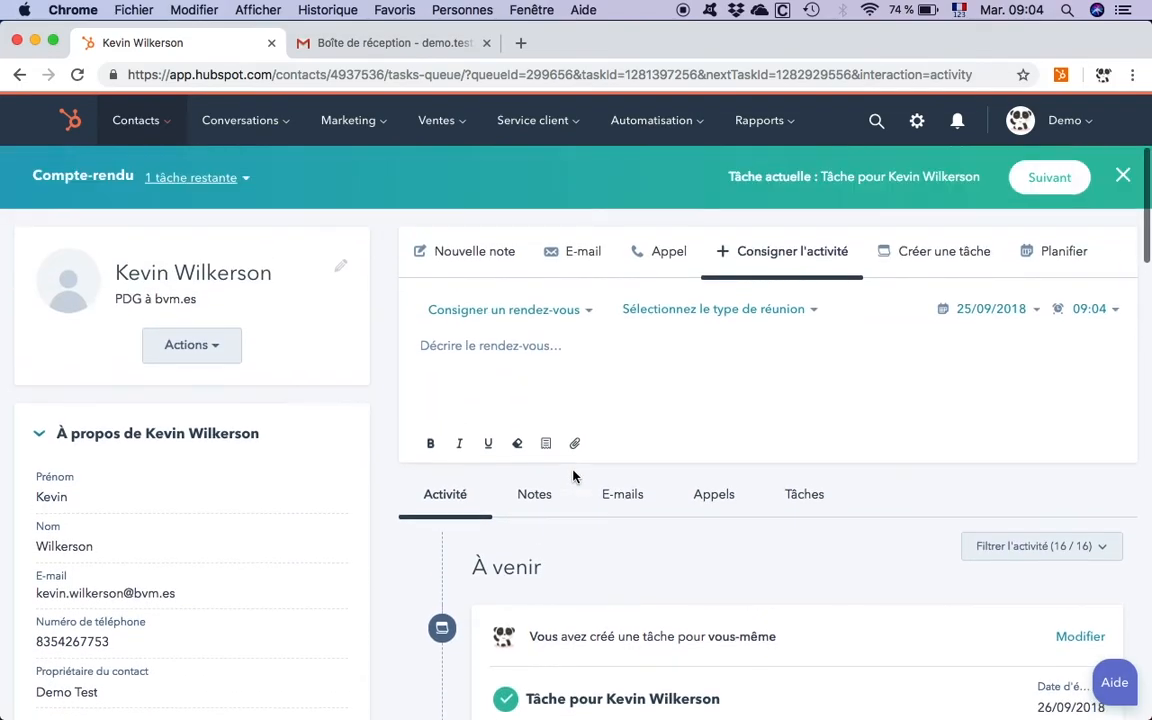
{"action": "left_click", "coordinate": [1045, 180]}
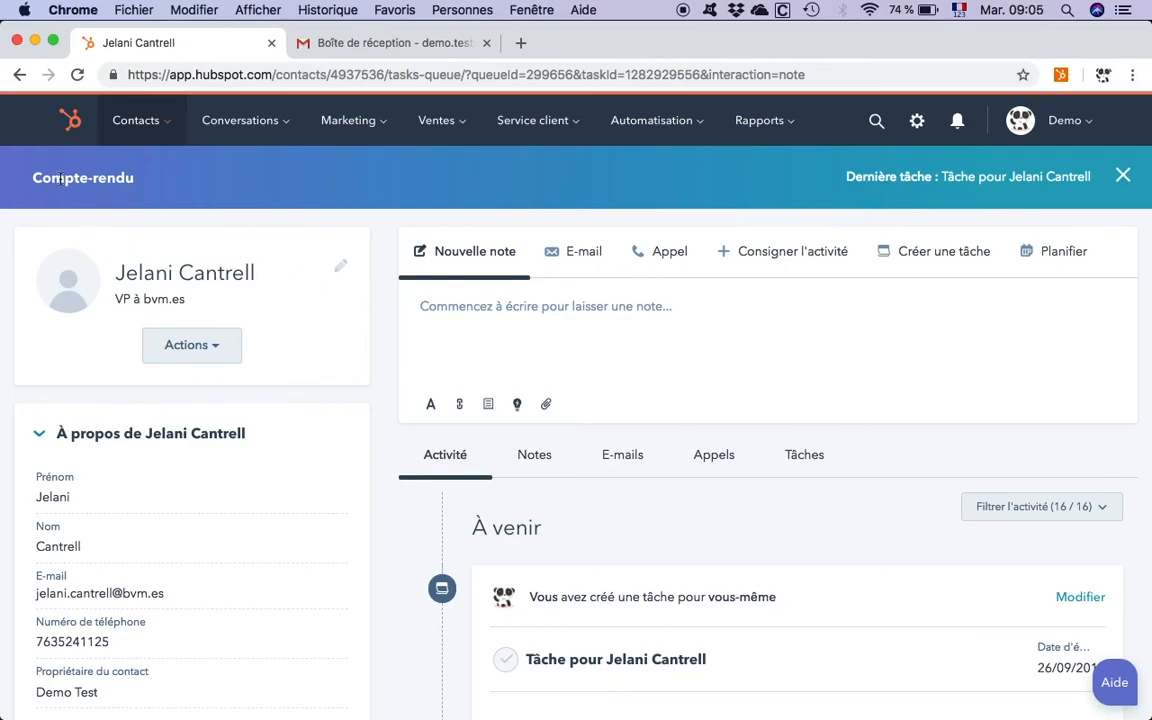
Step: Log a meeting (rendez-vous) described as "test" that completes the last task, and finish the Compte-rendu queue
{"action": "left_click", "coordinate": [735, 253]}
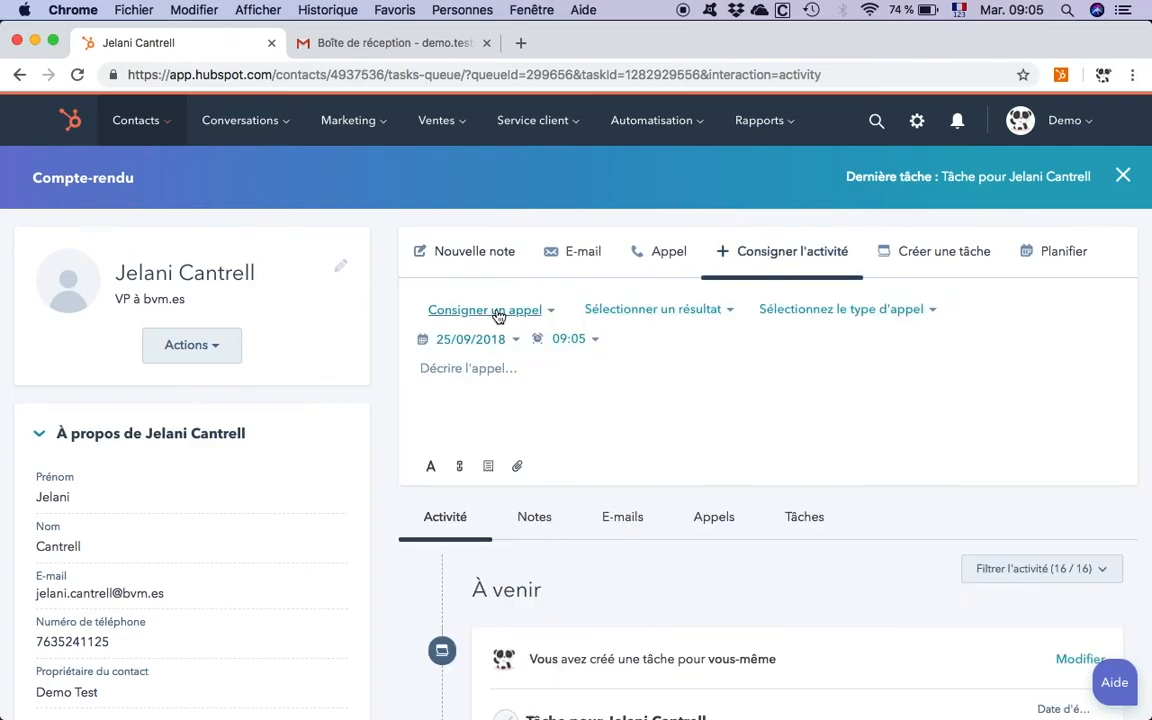
{"action": "left_click", "coordinate": [465, 311]}
{"action": "left_click", "coordinate": [488, 431]}
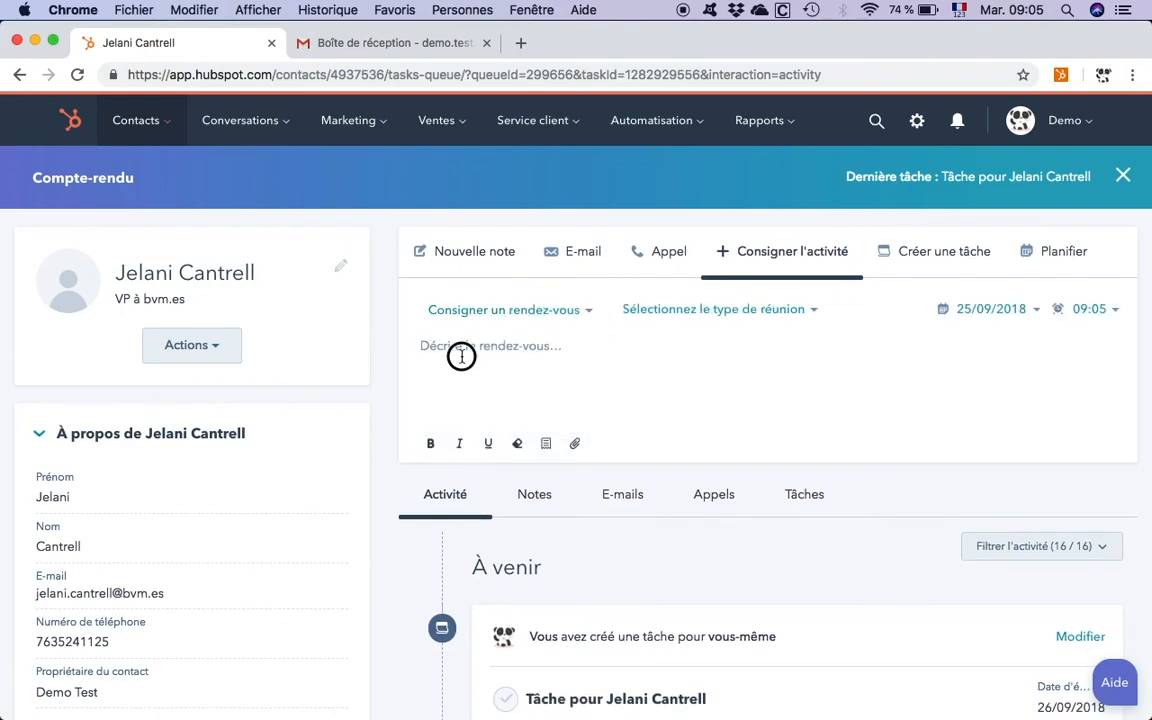
{"action": "type", "text": "test"}
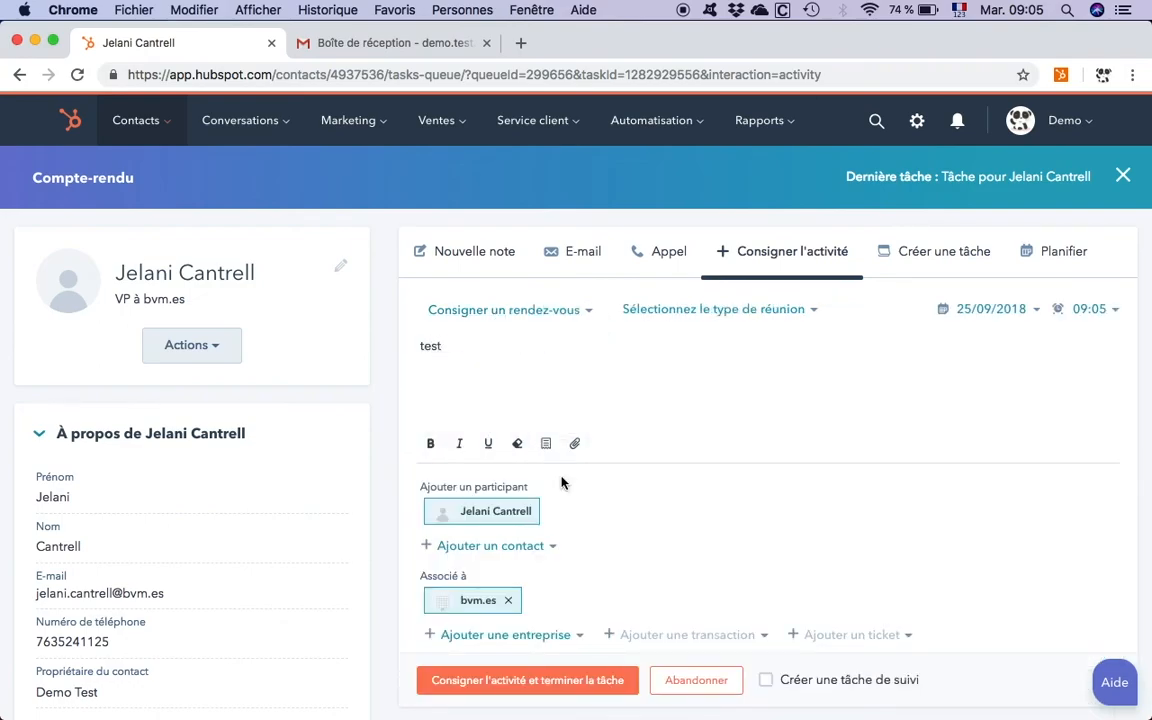
{"action": "scroll", "coordinate": [561, 483], "scroll_direction": "down", "scroll_amount": 3}
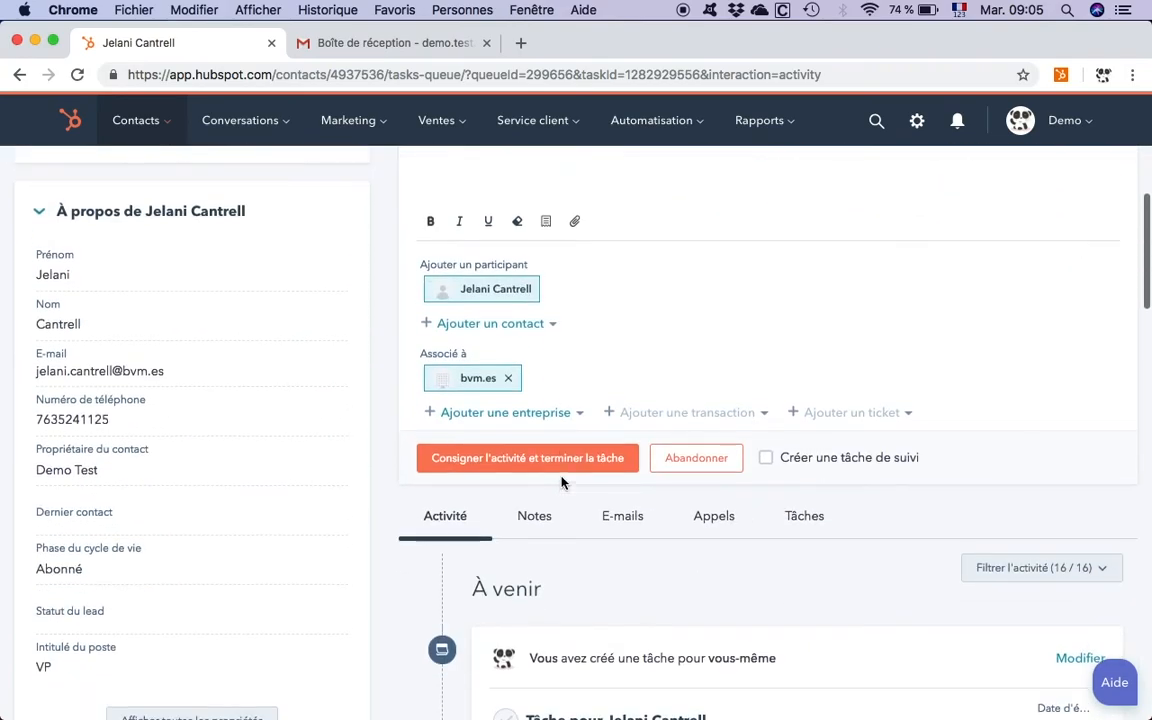
{"action": "left_click", "coordinate": [510, 458]}
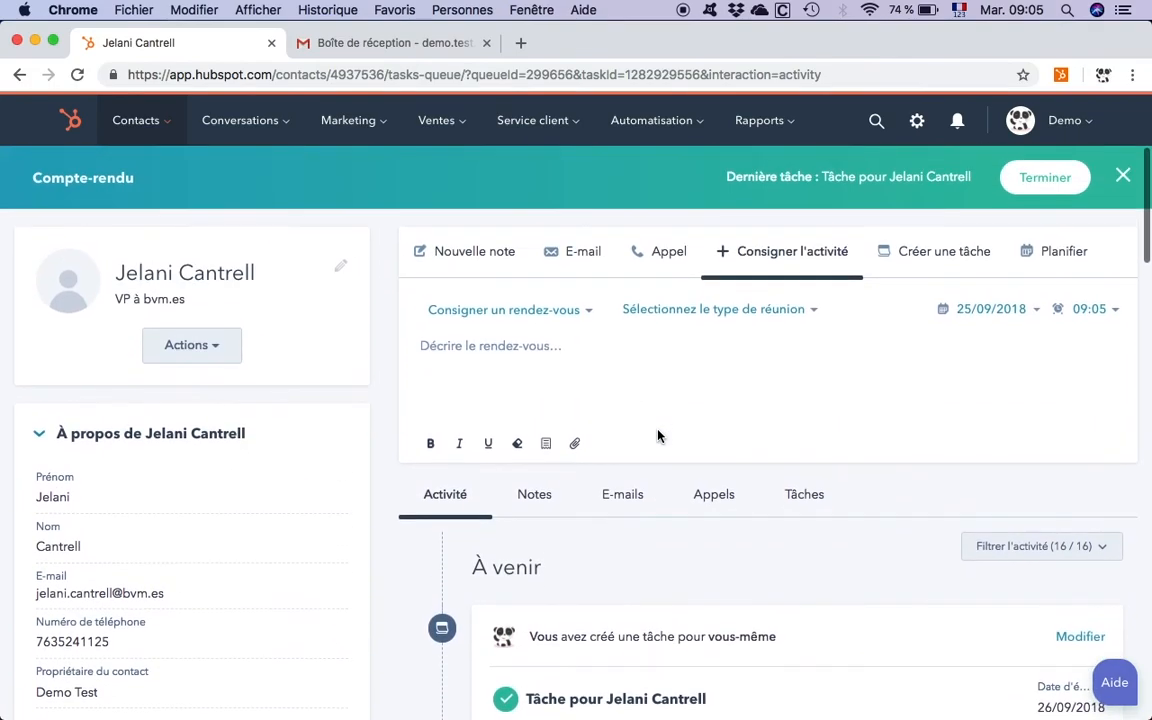
{"action": "left_click", "coordinate": [1040, 180]}
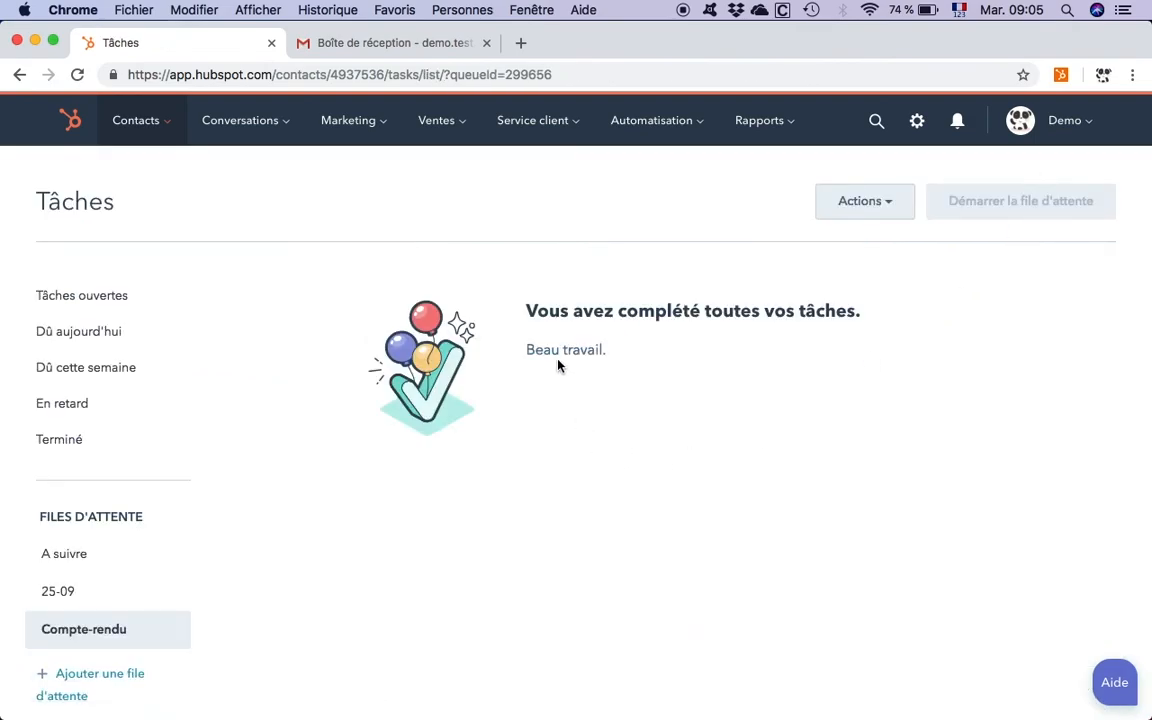